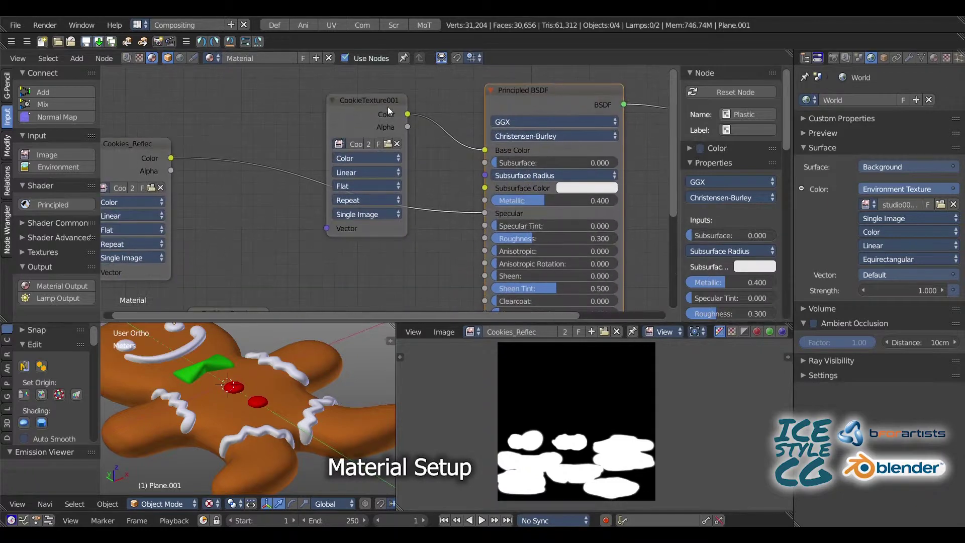
- Preview the cookie colour, reflection and bump image textures on the gingerbread man, one texture node at a time
{"action": "left_click_drag", "start_coordinate": [335, 120], "coordinate": [348, 80]}
{"action": "left_click", "coordinate": [348, 81], "text": "ctrl+shift"}
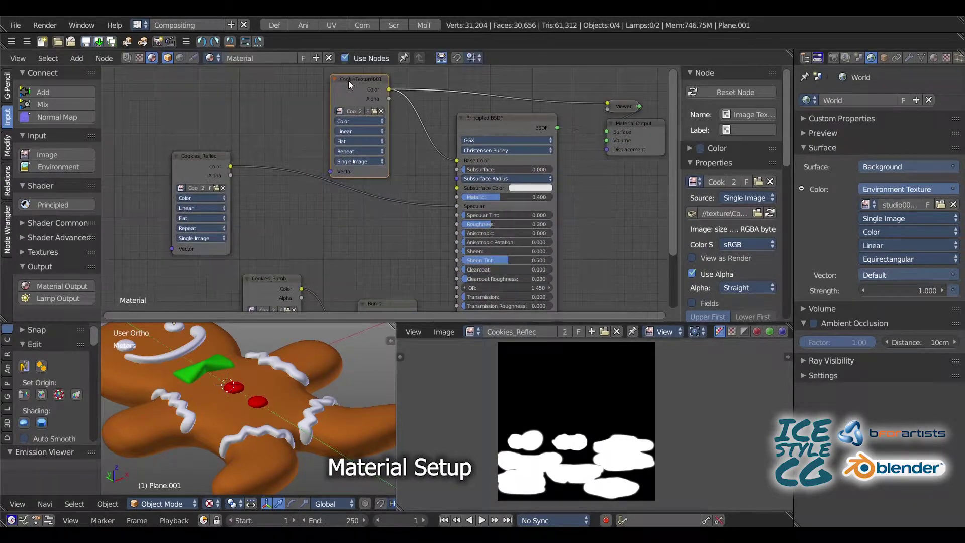
{"action": "scroll", "coordinate": [241, 379], "scroll_direction": "up", "scroll_amount": 2}
{"action": "scroll", "coordinate": [258, 393], "scroll_direction": "down", "scroll_amount": 2}
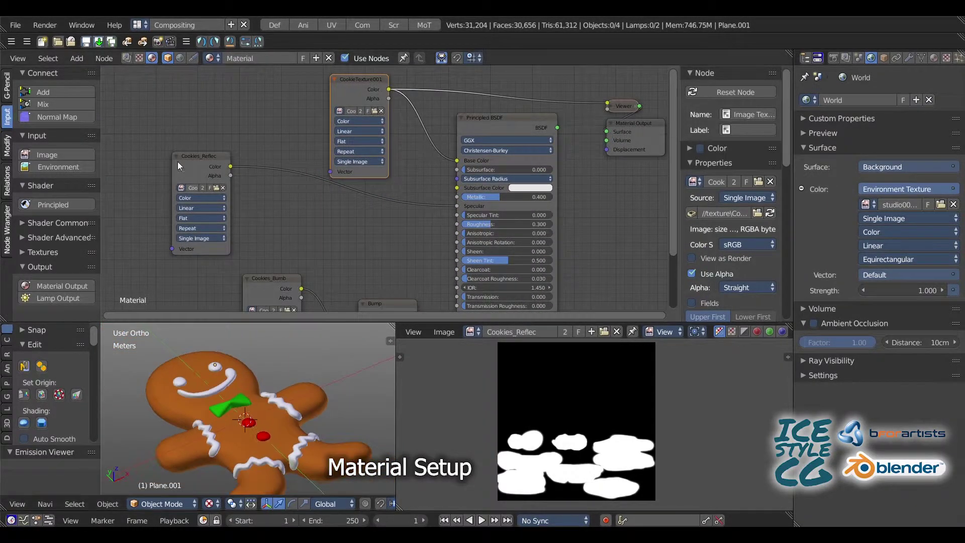
{"action": "left_click", "coordinate": [238, 148], "text": "ctrl+shift"}
{"action": "middle_click_drag", "start_coordinate": [177, 161], "coordinate": [193, 45]}
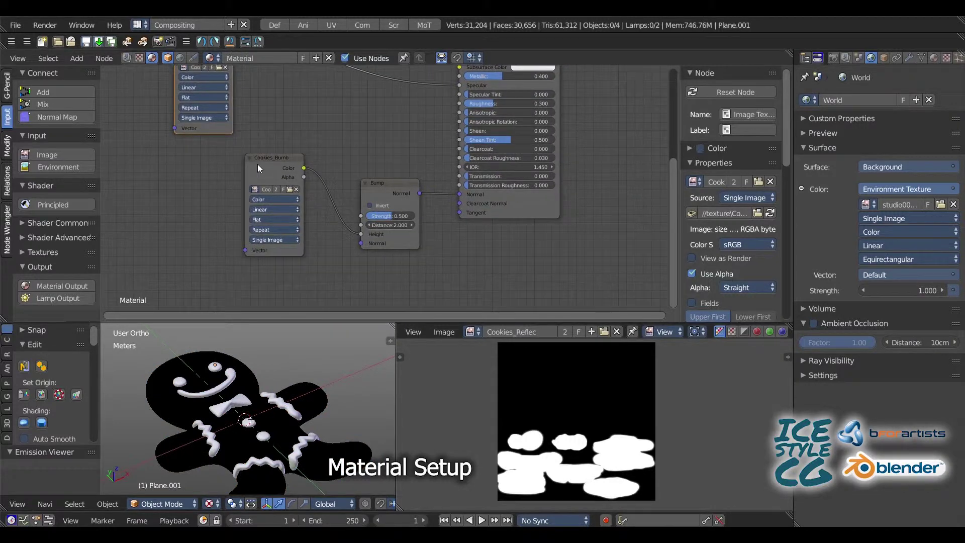
{"action": "left_click", "coordinate": [260, 169], "text": "ctrl+shift"}
{"action": "scroll", "coordinate": [247, 374], "scroll_direction": "up", "scroll_amount": 3}
{"action": "scroll", "coordinate": [246, 374], "scroll_direction": "down", "scroll_amount": 3}
- Preview the Bump node's output on the model, then return to the full Principled BSDF shader
{"action": "left_click", "coordinate": [376, 186]}
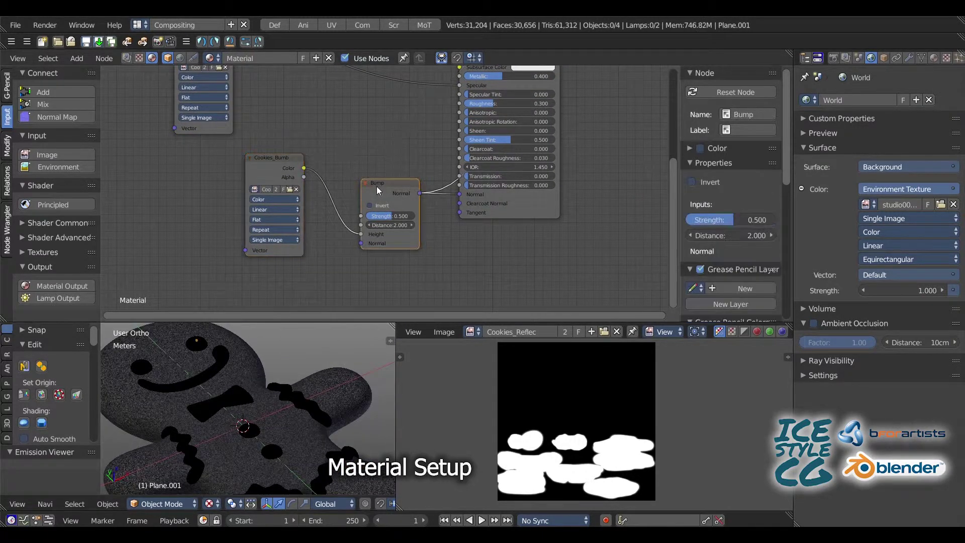
{"action": "middle_click_drag", "start_coordinate": [376, 186], "coordinate": [267, 305]}
{"action": "left_click", "coordinate": [379, 120], "text": "ctrl+shift"}
{"action": "middle_click_drag", "start_coordinate": [300, 250], "coordinate": [205, 90]}
- Switch the 3D viewport to rendered shading with a close, low view of the gingerbread man's bow tie and buttons
{"action": "scroll", "coordinate": [308, 219], "scroll_direction": "up", "scroll_amount": 4}
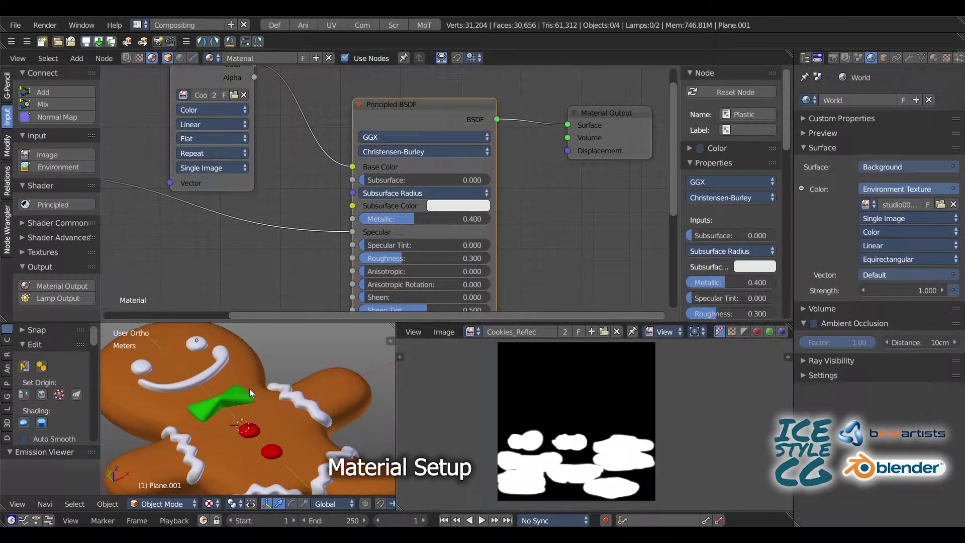
{"action": "scroll", "coordinate": [239, 397], "scroll_direction": "up", "scroll_amount": 4}
{"action": "key", "text": "shift+z"}
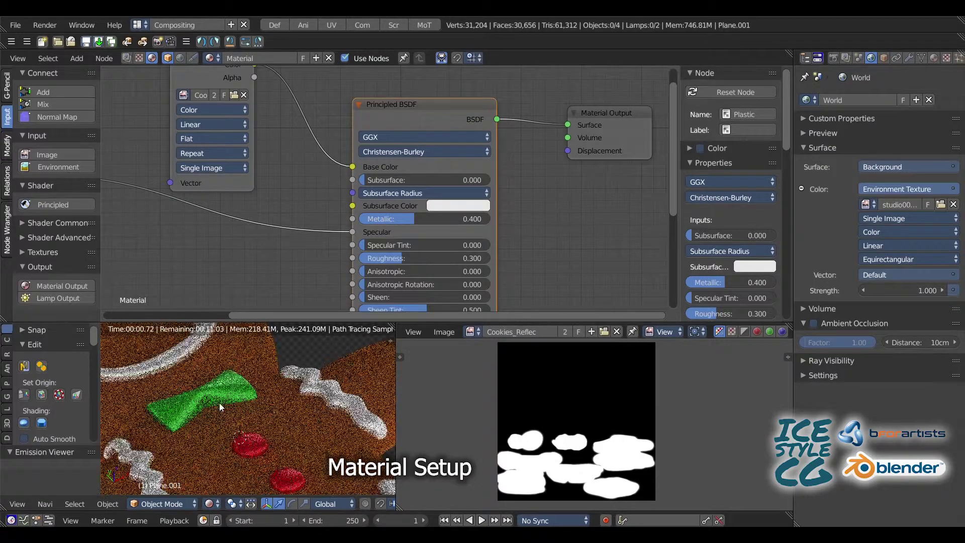
{"action": "middle_click_drag", "start_coordinate": [231, 411], "coordinate": [228, 394]}
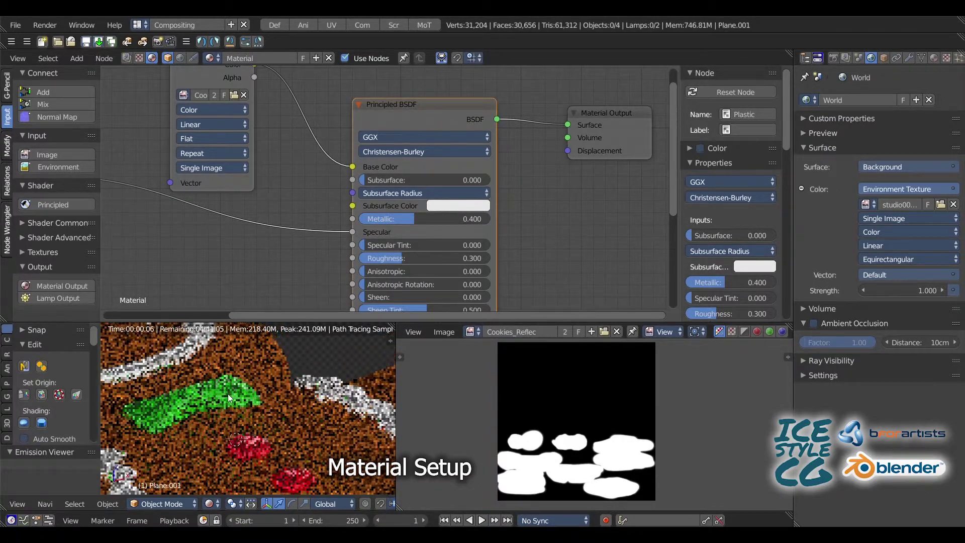
- Test the Principled BSDF roughness at 0 and 1, then set it back to 0.3
{"action": "left_click_drag", "start_coordinate": [405, 255], "coordinate": [367, 255]}
{"action": "left_click", "coordinate": [408, 259]}
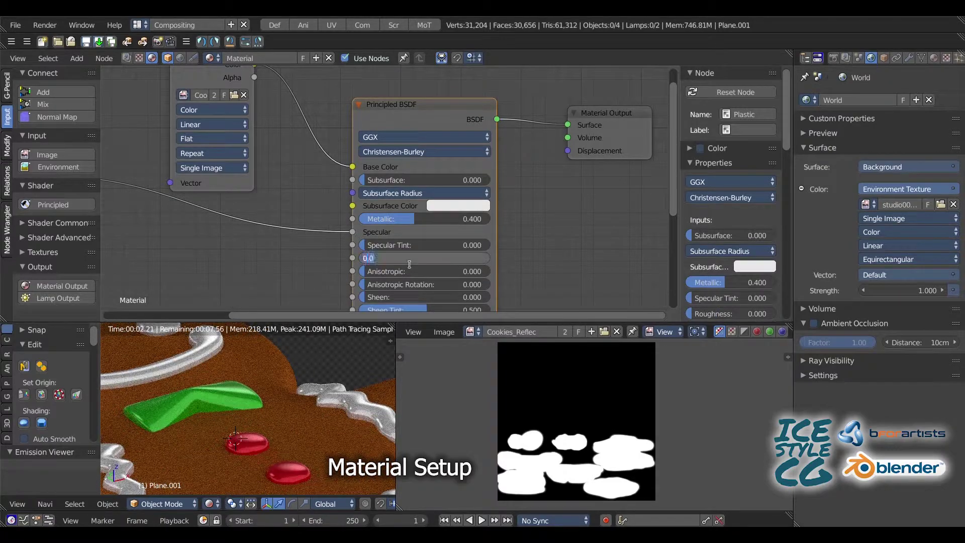
{"action": "type", "text": "1"}
{"action": "key", "text": "Return"}
{"action": "left_click", "coordinate": [406, 257]}
{"action": "type", "text": ".3"}
{"action": "key", "text": "Return"}
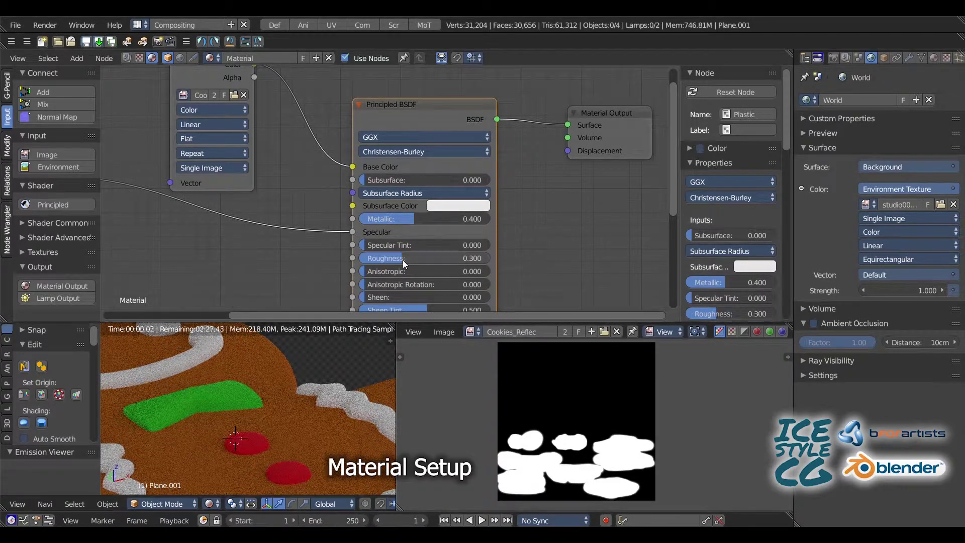
- Reset the Principled BSDF metallic value to 0 and try a specular tint of 1 before returning it to 0
{"action": "key", "text": "BackSpace"}
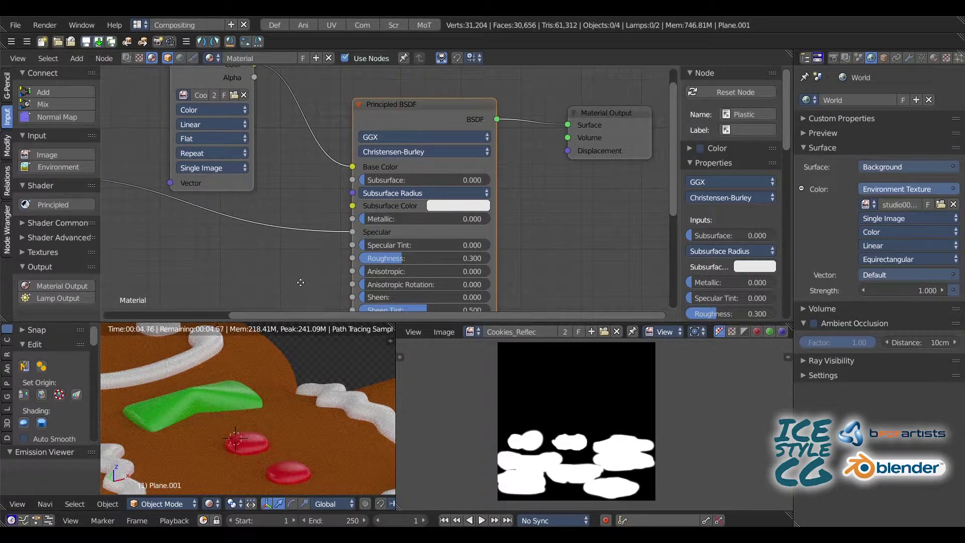
{"action": "middle_click_drag", "start_coordinate": [400, 251], "coordinate": [415, 212]}
{"action": "left_click", "coordinate": [415, 212]}
{"action": "key", "text": "Return"}
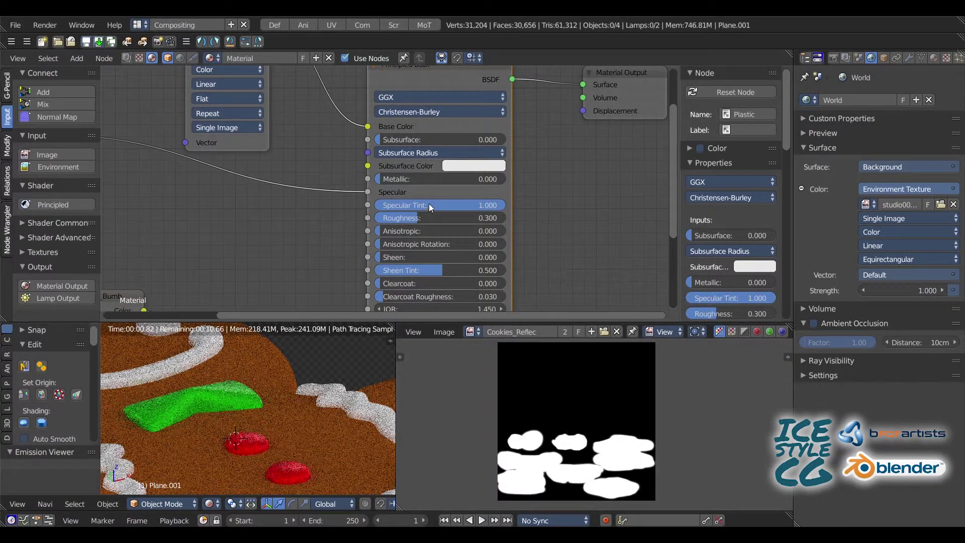
{"action": "scroll", "coordinate": [302, 241], "scroll_direction": "down", "scroll_amount": 3, "text": "shift"}
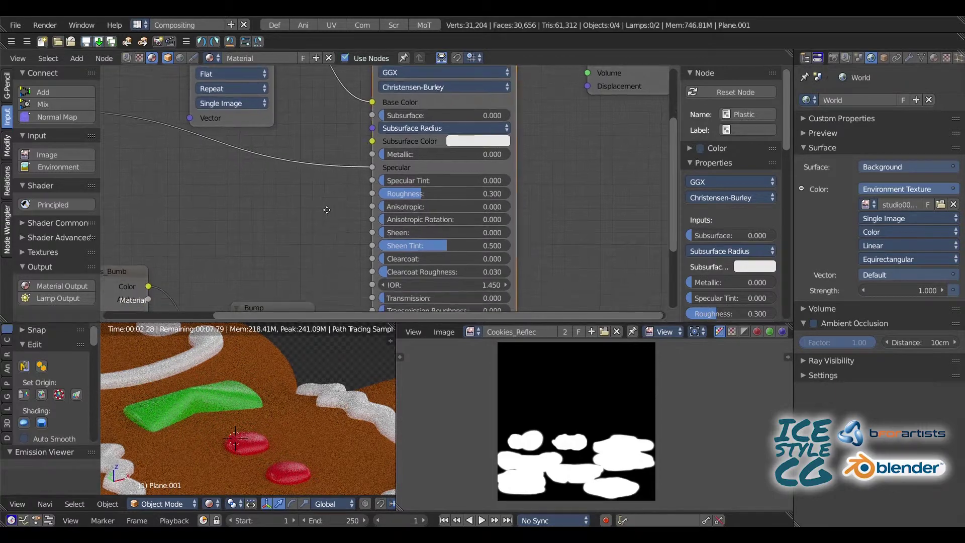
- Set the Principled BSDF clearcoat to 0.3
{"action": "left_click", "coordinate": [406, 232]}
{"action": "type", "text": "0.3"}
{"action": "key", "text": "Return"}
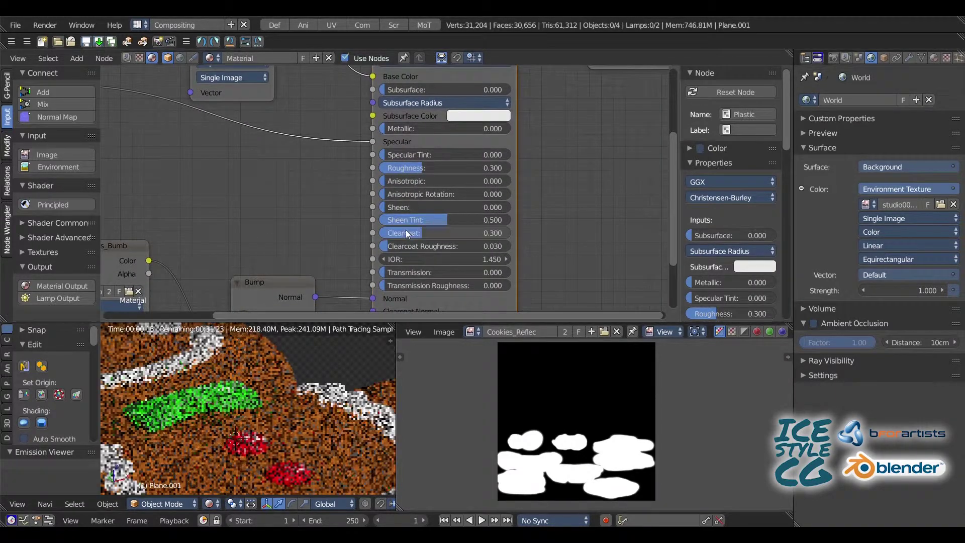
{"action": "middle_click_drag", "start_coordinate": [273, 242], "coordinate": [270, 228]}
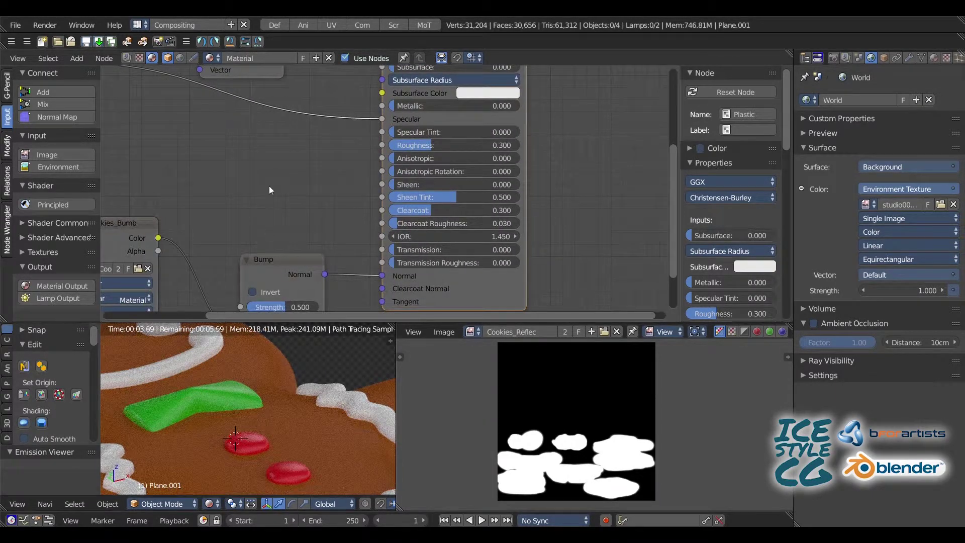
{"action": "scroll", "coordinate": [292, 180], "scroll_direction": "down", "scroll_amount": 8}
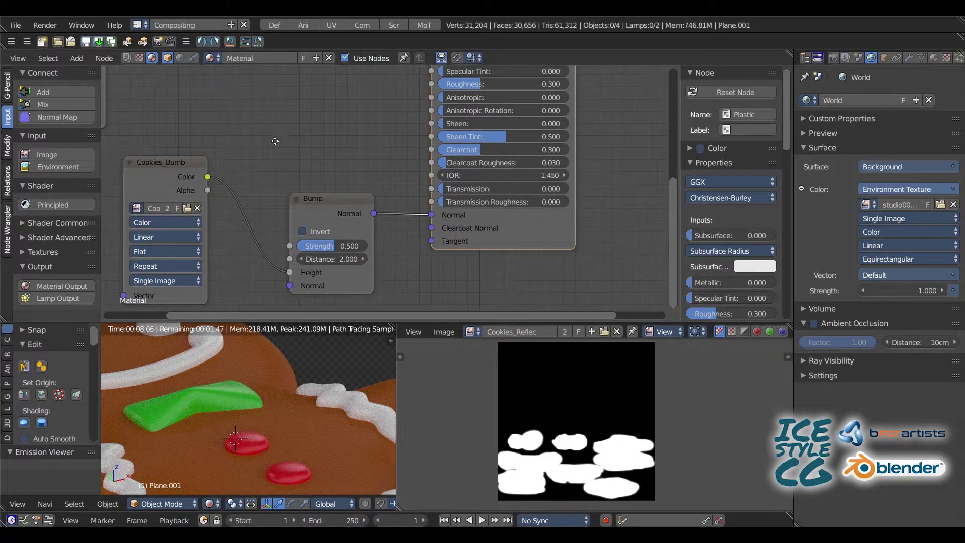
{"action": "middle_click_drag", "start_coordinate": [253, 189], "coordinate": [224, 259]}
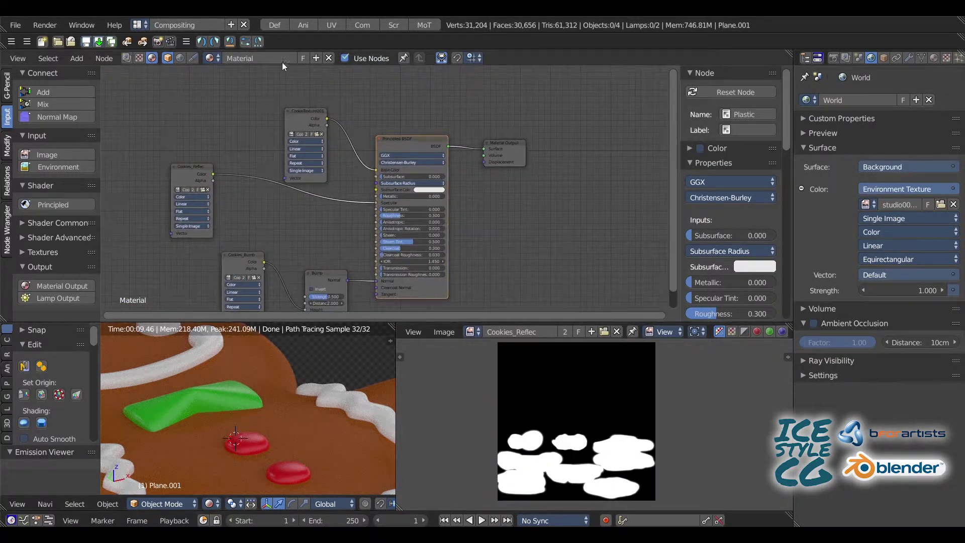
- In the Default layout, reframe the gingerbread man slightly in the camera view and preview it with rendered shading
{"action": "left_click", "coordinate": [274, 25]}
{"action": "key", "text": "KP_0"}
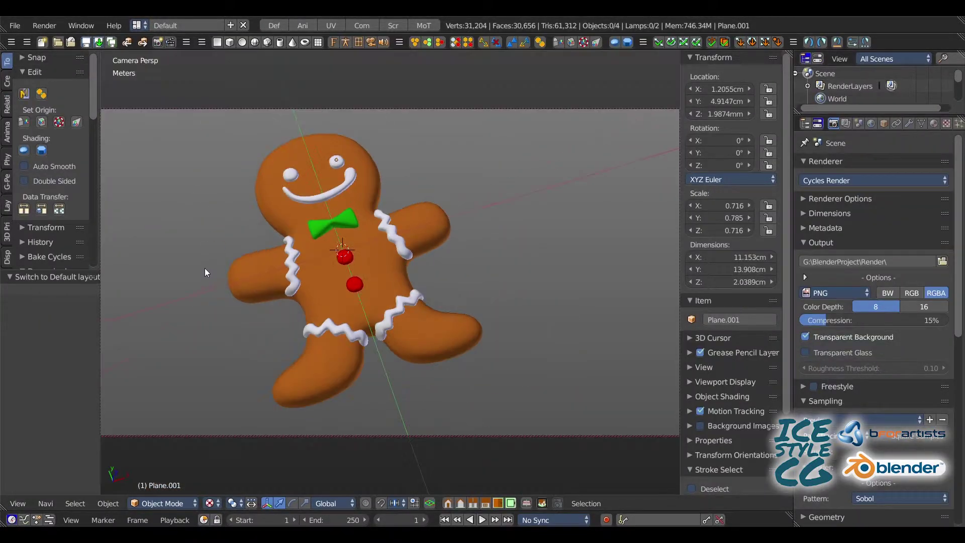
{"action": "middle_click_drag", "start_coordinate": [196, 253], "coordinate": [186, 248], "text": "shift"}
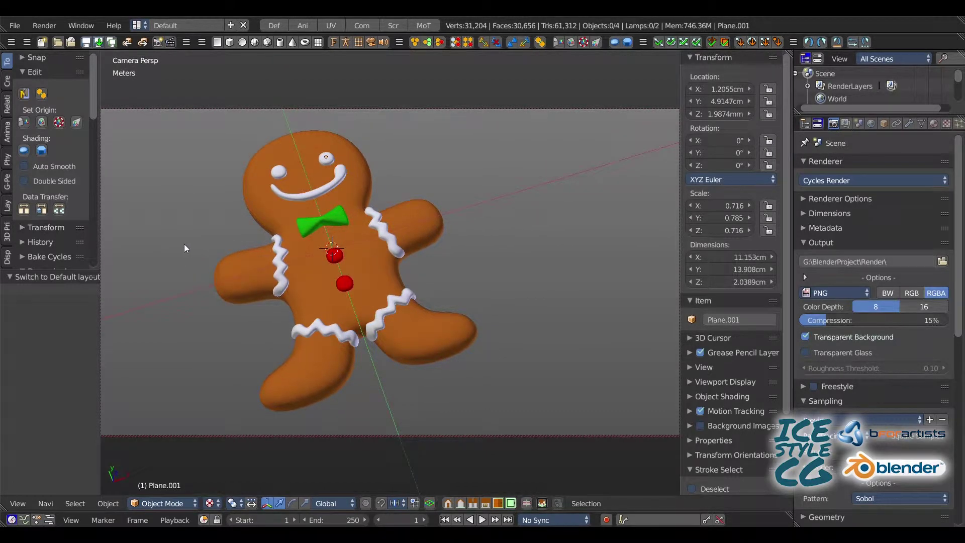
{"action": "left_click", "coordinate": [209, 502]}
{"action": "left_click", "coordinate": [223, 433]}
{"action": "key", "text": "shift+z"}
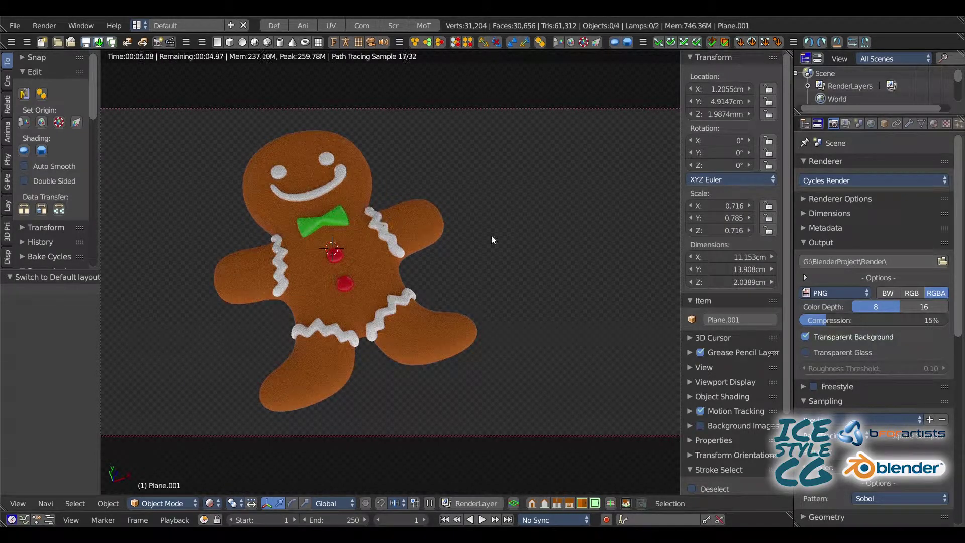
- Open the render result, choose Slot 3 and render a test image of the gingerbread man
{"action": "key", "text": "F11"}
{"action": "left_click", "coordinate": [304, 503]}
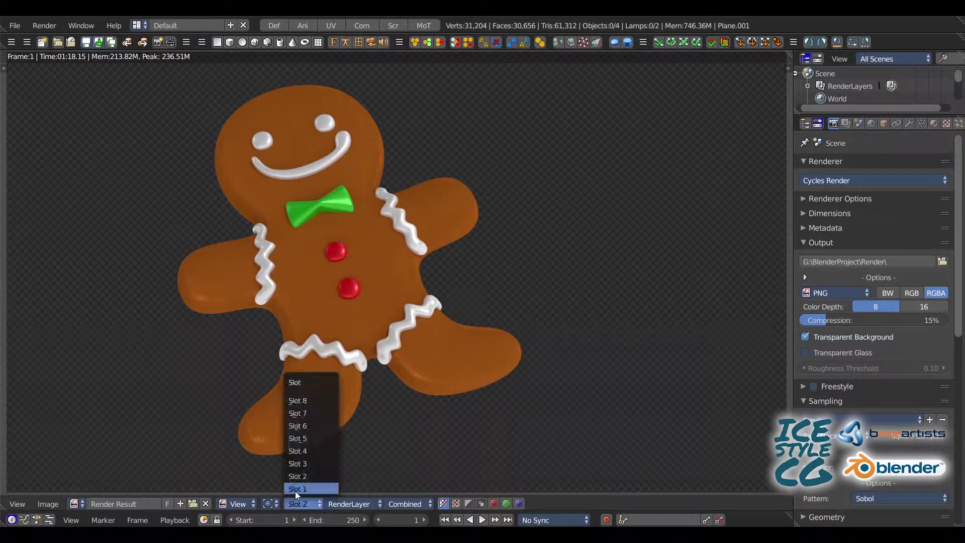
{"action": "left_click", "coordinate": [307, 464]}
{"action": "key", "text": "F12"}
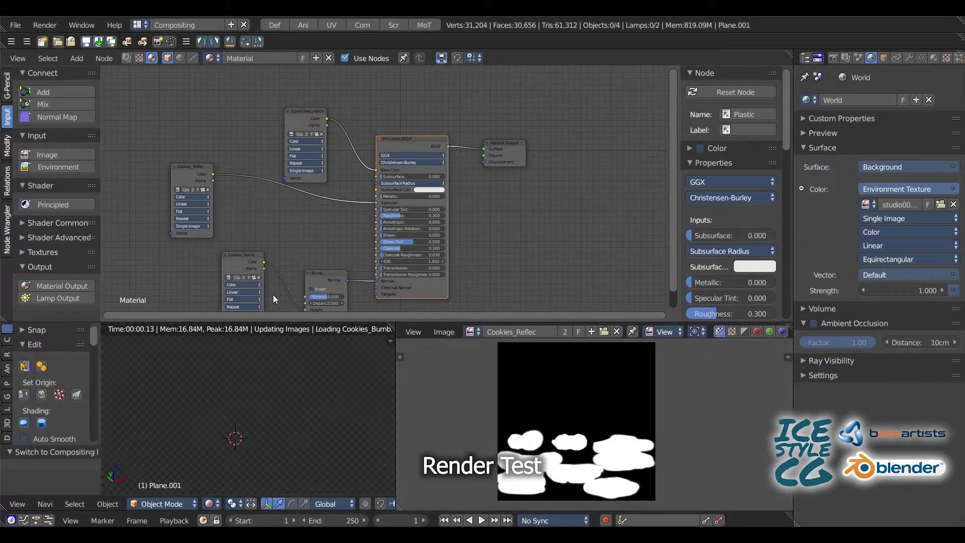
- Set the Principled BSDF clearcoat to 0.1 in the Compositing layout, with the arm's icing framed in the viewport
{"action": "middle_click_drag", "start_coordinate": [314, 229], "coordinate": [284, 206]}
{"action": "middle_click_drag", "start_coordinate": [285, 367], "coordinate": [153, 364], "text": "shift"}
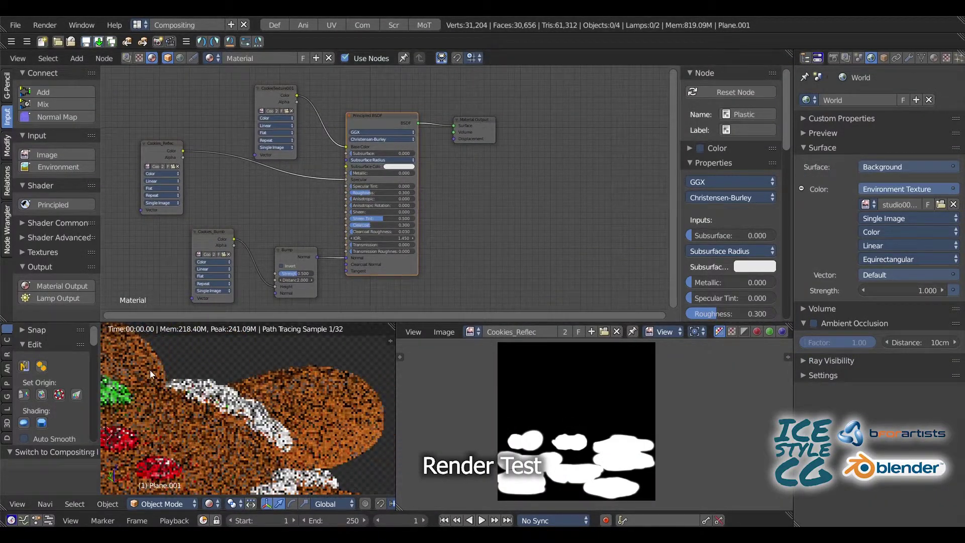
{"action": "scroll", "coordinate": [339, 221], "scroll_direction": "up", "scroll_amount": 5}
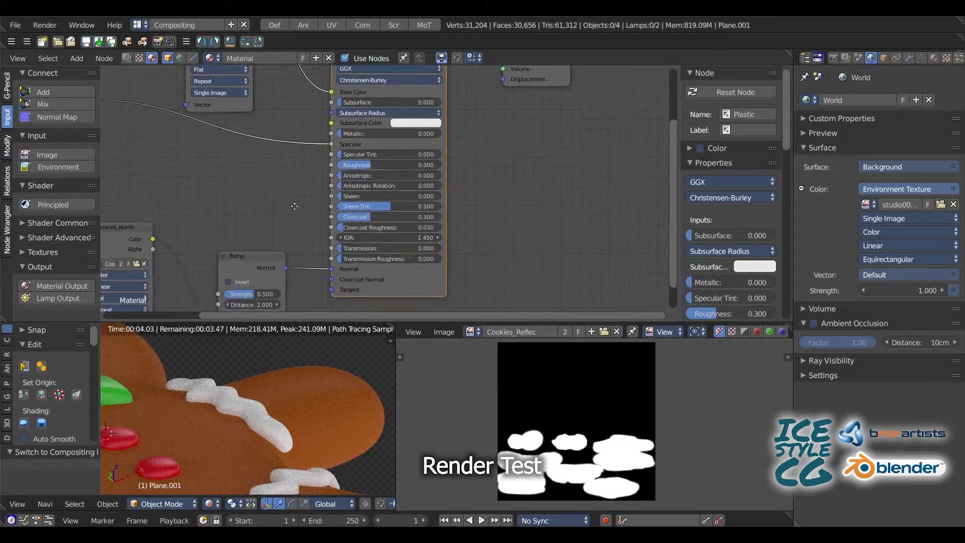
{"action": "left_click", "coordinate": [351, 227]}
{"action": "type", "text": ".1"}
{"action": "key", "text": "Return"}
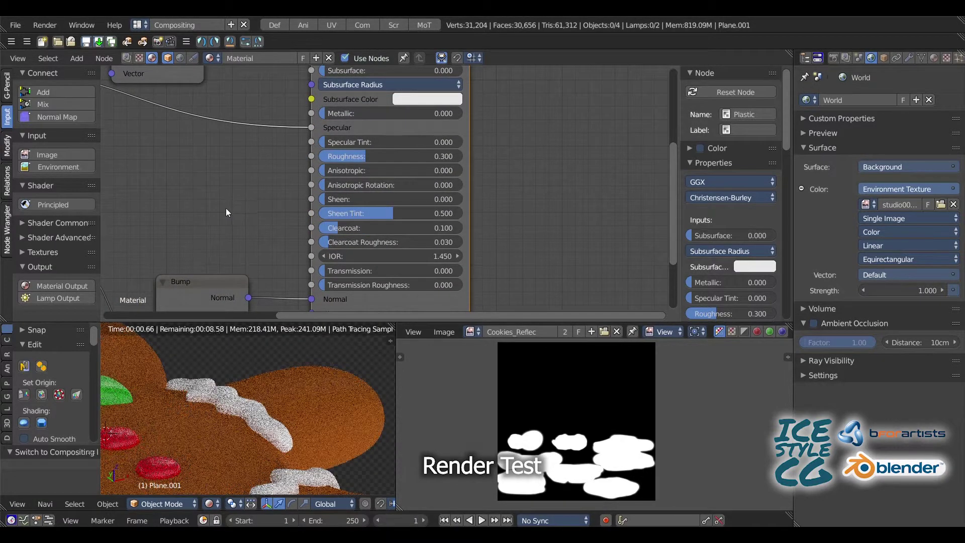
{"action": "key", "text": "F12"}
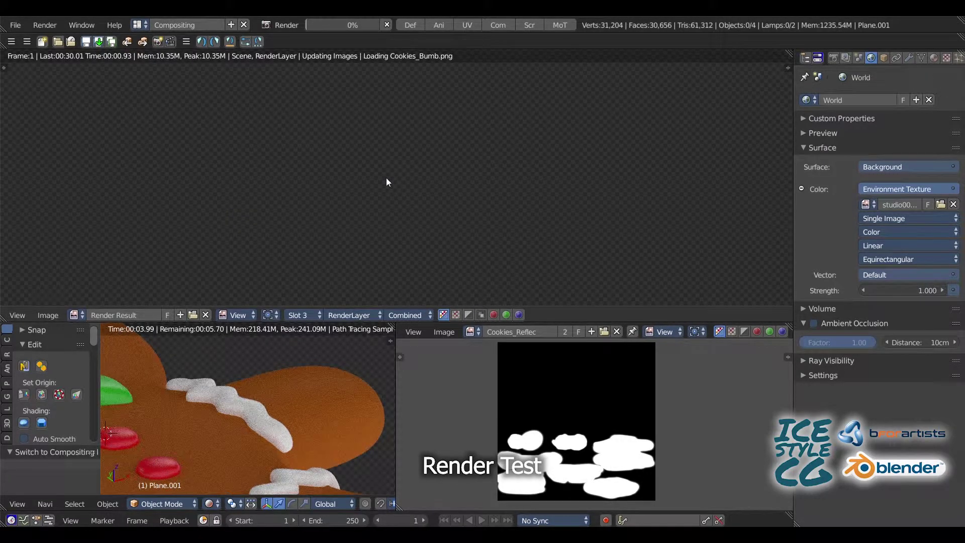
{"action": "left_click", "coordinate": [410, 25]}
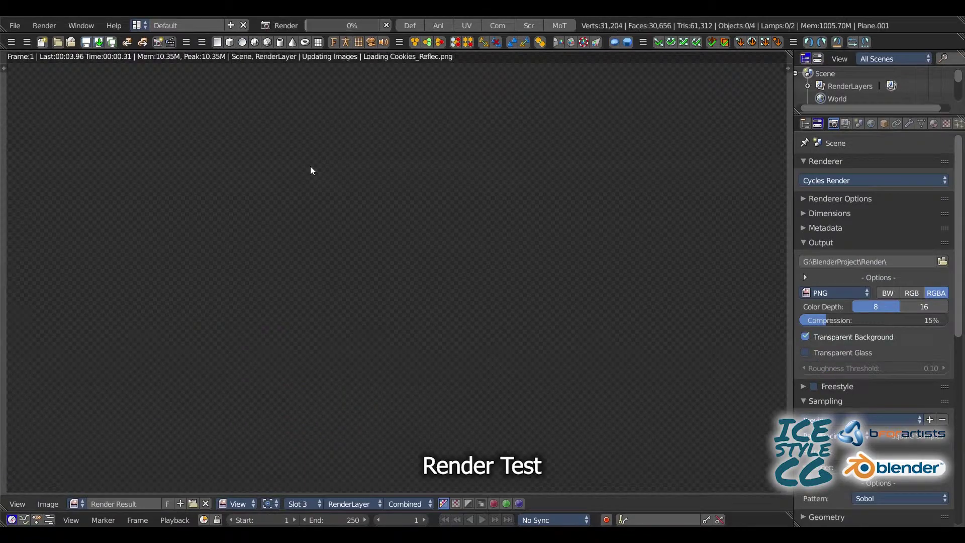
{"action": "key", "text": "Escape"}
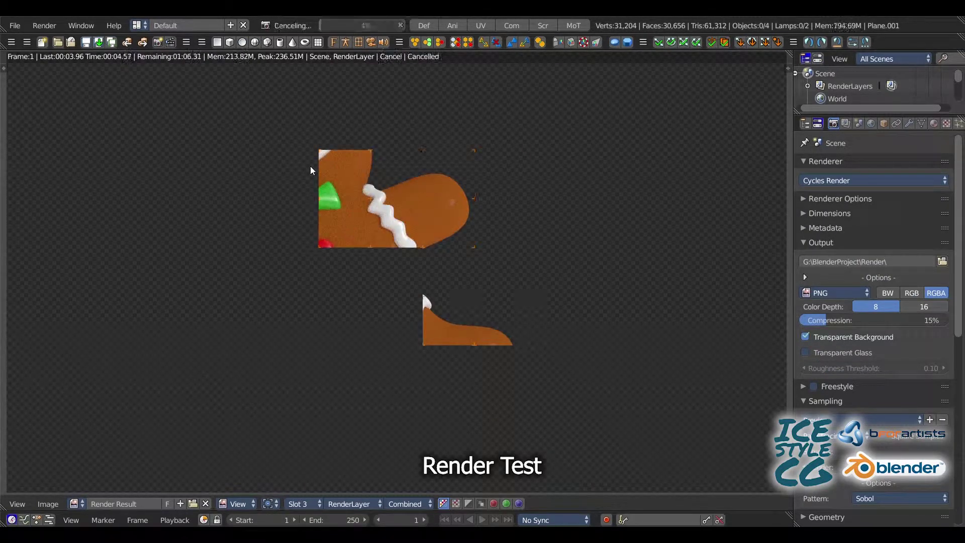
- Return to the material nodes, set the Principled BSDF clearcoat to 0 and render the image again
{"action": "key", "text": "ctrl+Left"}
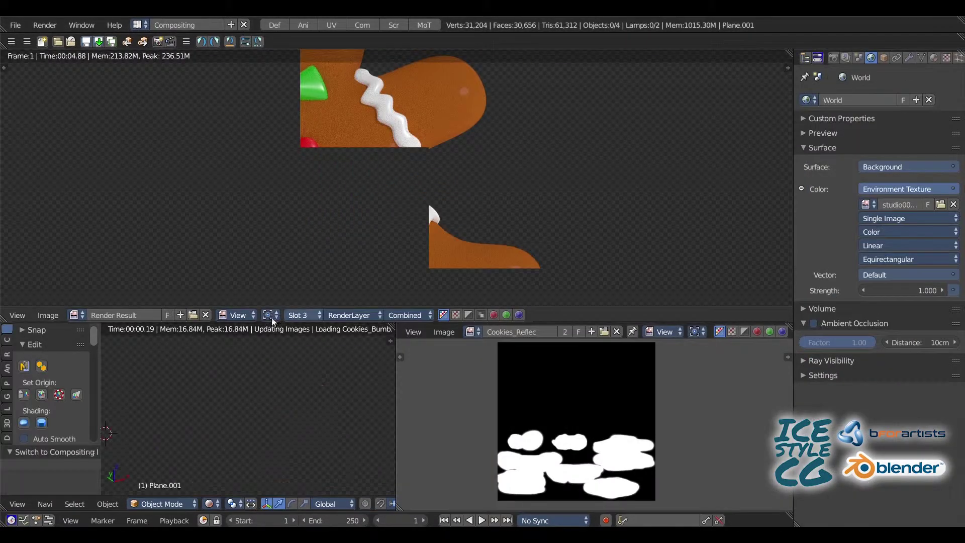
{"action": "key", "text": "shift+F3"}
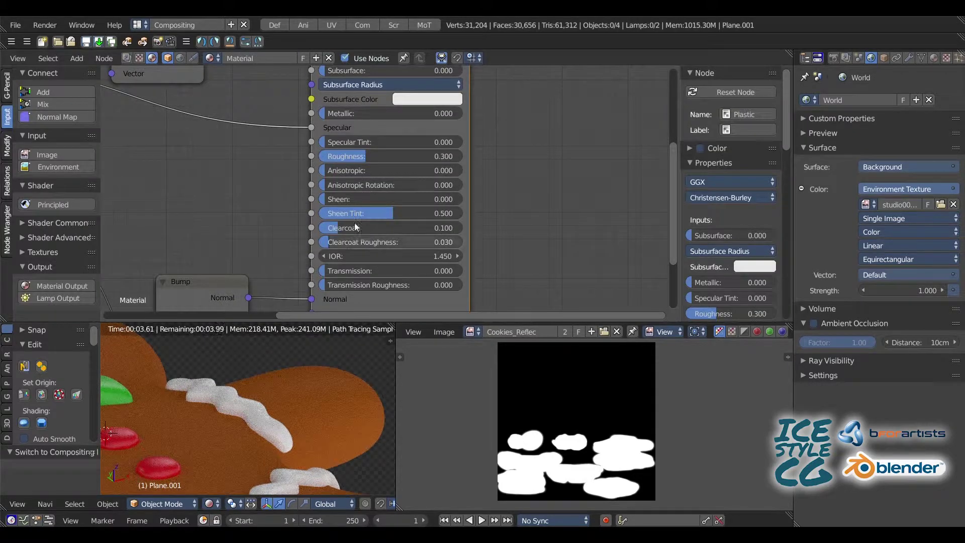
{"action": "left_click_drag", "start_coordinate": [356, 227], "coordinate": [204, 221]}
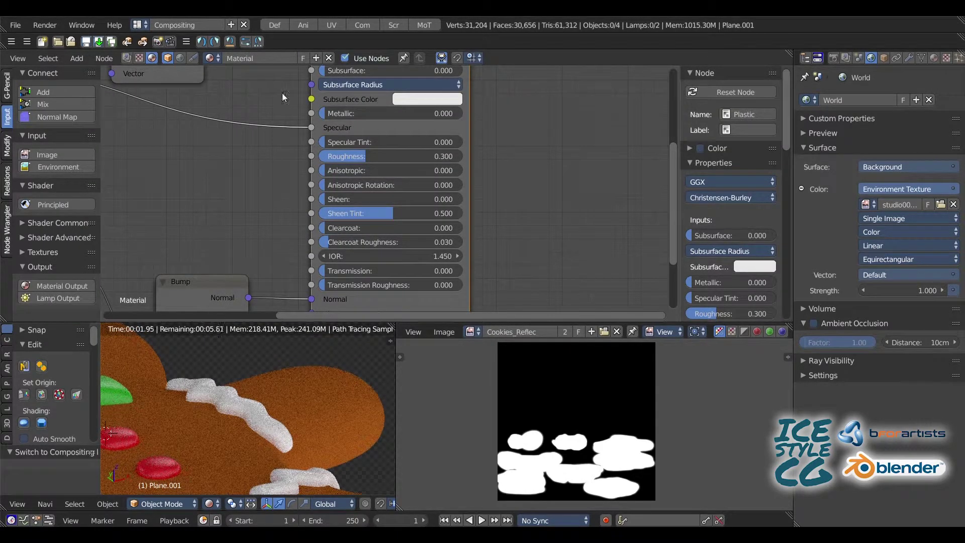
{"action": "key", "text": "F12"}
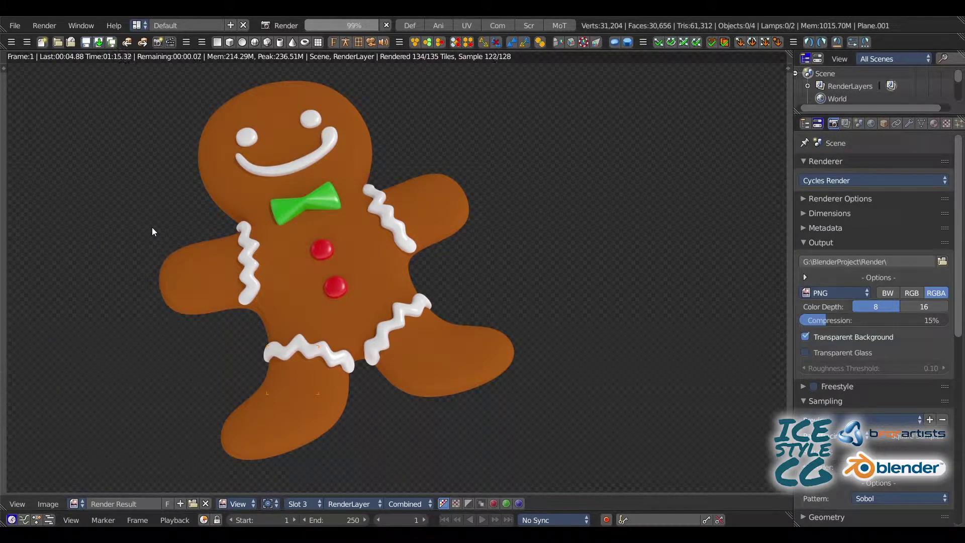
- Inspect the body, icing and legs in the finished render up close, then switch the render result to Slot 4
{"action": "scroll", "coordinate": [295, 242], "scroll_direction": "up", "scroll_amount": 3}
{"action": "middle_click_drag", "start_coordinate": [295, 242], "coordinate": [378, 177]}
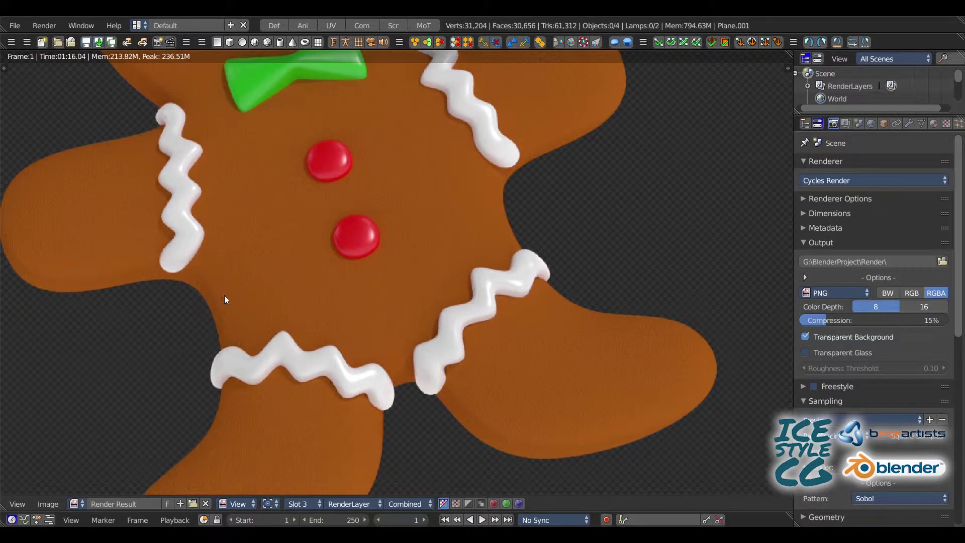
{"action": "middle_click_drag", "start_coordinate": [225, 300], "coordinate": [295, 179]}
{"action": "middle_click_drag", "start_coordinate": [316, 354], "coordinate": [307, 274]}
{"action": "scroll", "coordinate": [304, 334], "scroll_direction": "down", "scroll_amount": 4}
{"action": "middle_click_drag", "start_coordinate": [304, 334], "coordinate": [251, 441]}
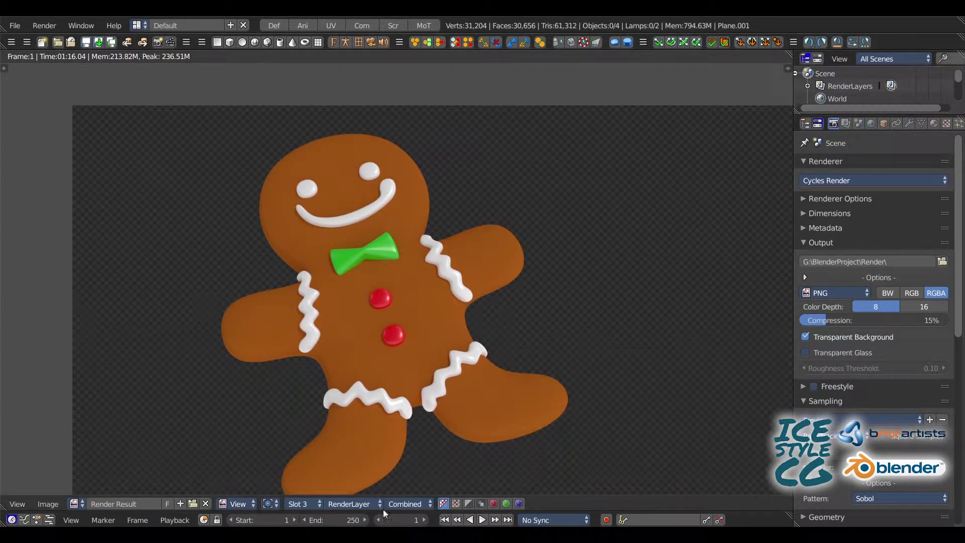
{"action": "left_click", "coordinate": [298, 504]}
{"action": "left_click", "coordinate": [304, 450]}
- Back in the Compositing layout, set the Principled BSDF roughness to 0.1
{"action": "left_click", "coordinate": [361, 26]}
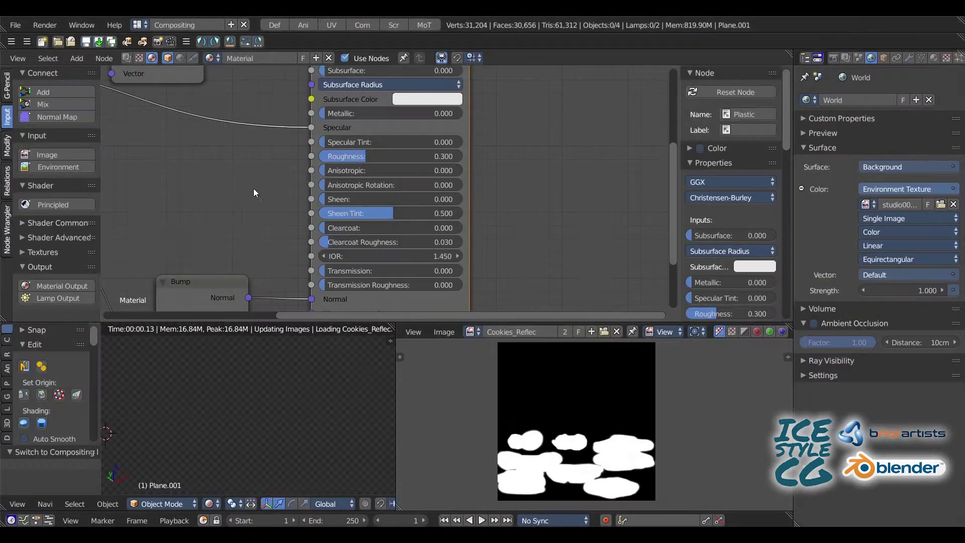
{"action": "middle_click_drag", "start_coordinate": [254, 190], "coordinate": [316, 169]}
{"action": "left_click", "coordinate": [409, 140]}
{"action": "type", "text": "0.1"}
{"action": "key", "text": "Return"}
{"action": "middle_click_drag", "start_coordinate": [241, 180], "coordinate": [297, 183]}
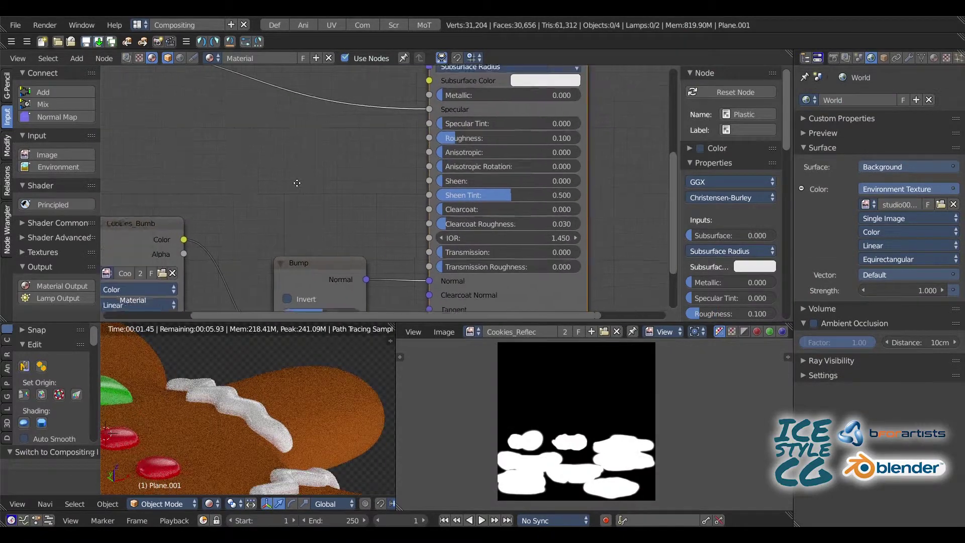
- Set the Principled BSDF metallic to 0.2, then switch to the Default layout and render the image
{"action": "scroll", "coordinate": [301, 166], "scroll_direction": "down", "scroll_amount": 1}
{"action": "left_click", "coordinate": [464, 108]}
{"action": "type", "text": "0.2"}
{"action": "key", "text": "Return"}
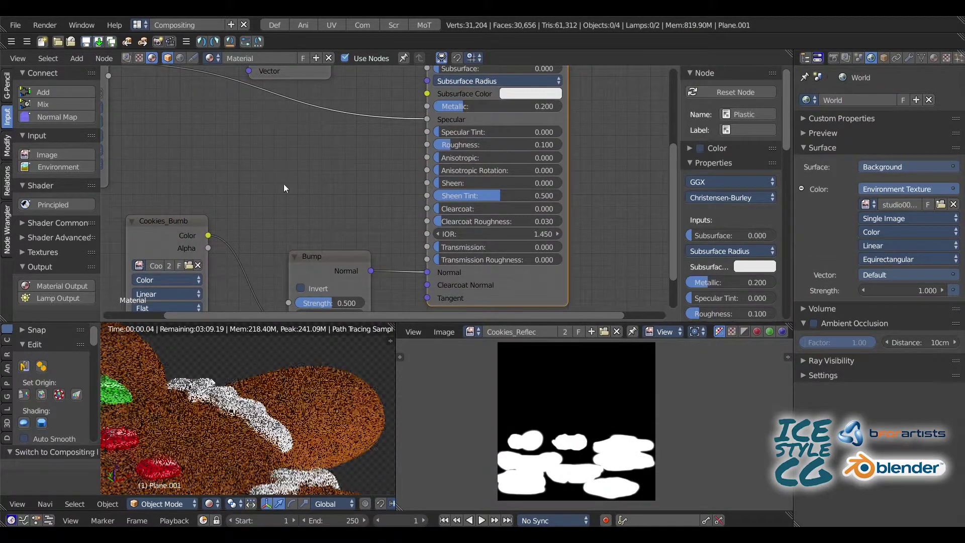
{"action": "left_click", "coordinate": [279, 28]}
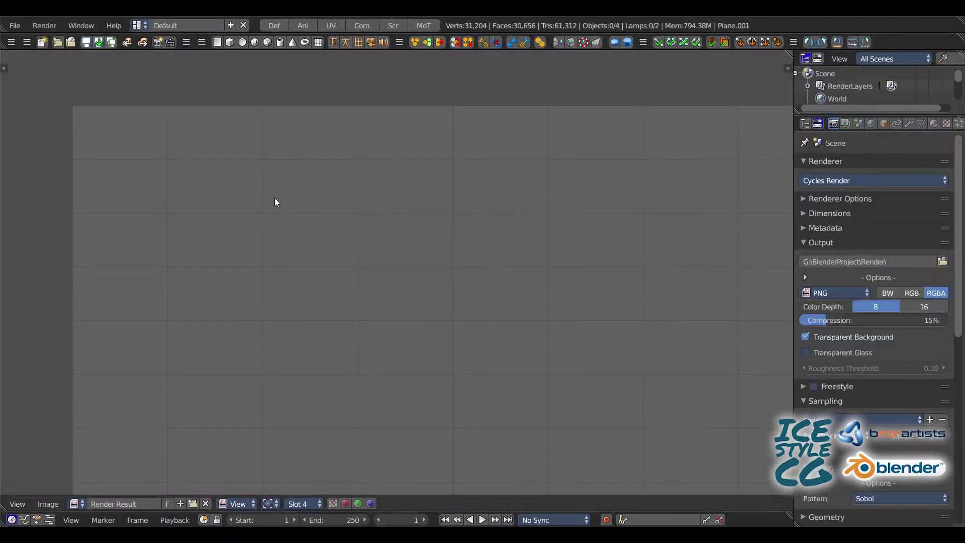
{"action": "key", "text": "F12"}
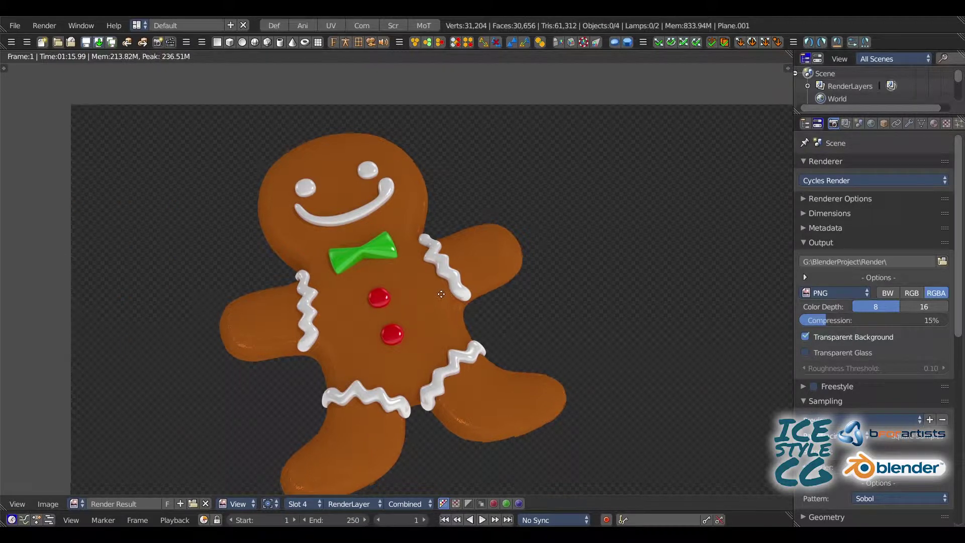
- Compare the new render in Slot 4 up close with the renders in Slots 3, 2 and 1, ending on Slot 4
{"action": "scroll", "coordinate": [278, 294], "scroll_direction": "up", "scroll_amount": 3}
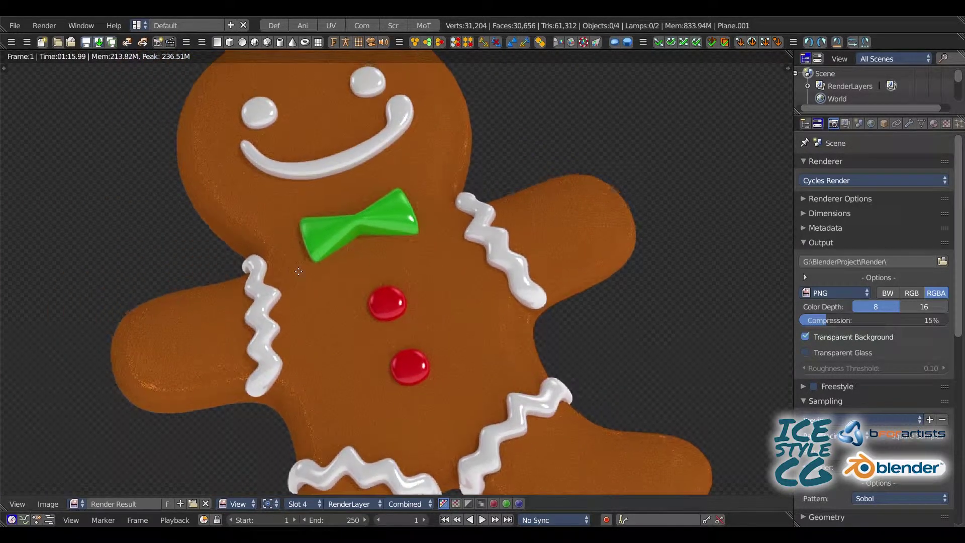
{"action": "left_click", "coordinate": [303, 503]}
{"action": "left_click", "coordinate": [304, 465]}
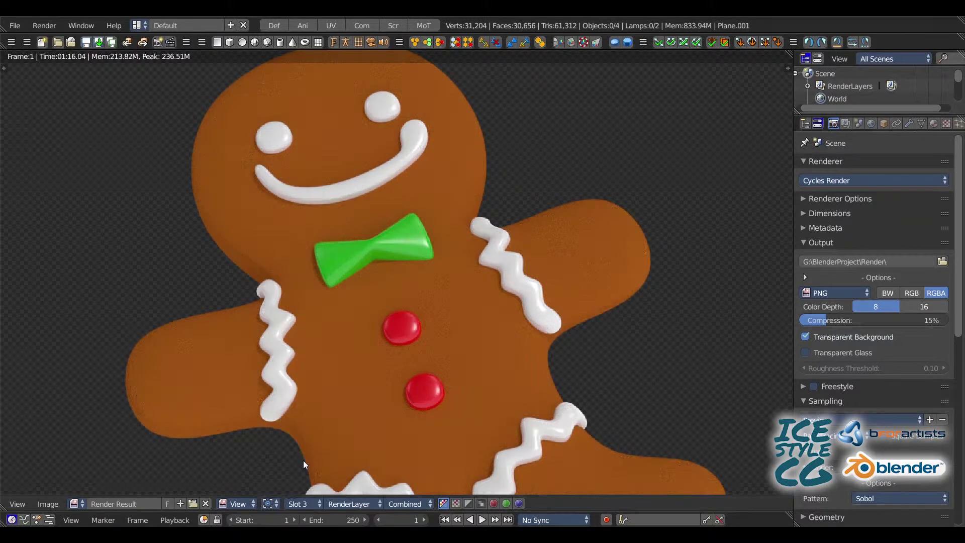
{"action": "left_click", "coordinate": [299, 504]}
{"action": "left_click", "coordinate": [298, 475]}
{"action": "middle_click_drag", "start_coordinate": [266, 397], "coordinate": [249, 412]}
{"action": "left_click", "coordinate": [291, 503]}
{"action": "left_click", "coordinate": [294, 488]}
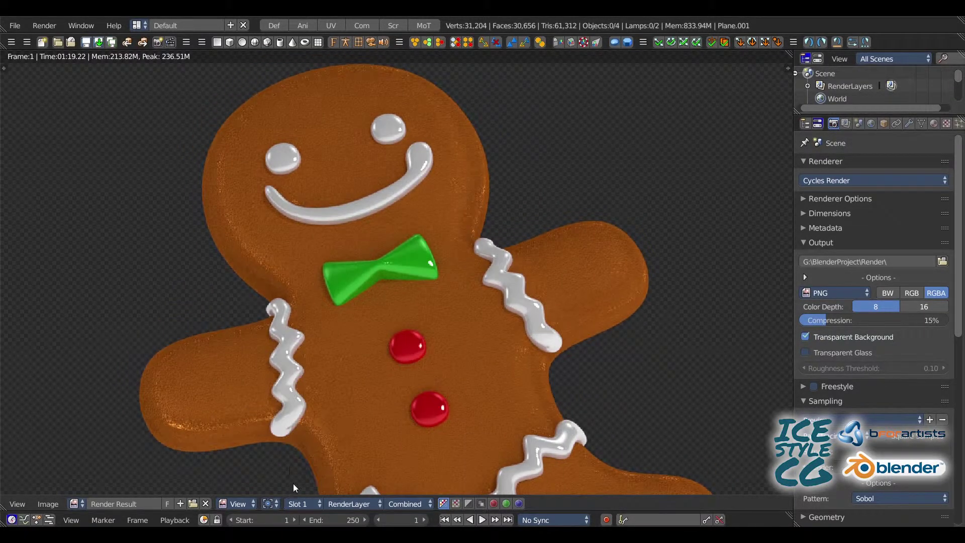
{"action": "left_click", "coordinate": [303, 503]}
{"action": "left_click", "coordinate": [305, 458]}
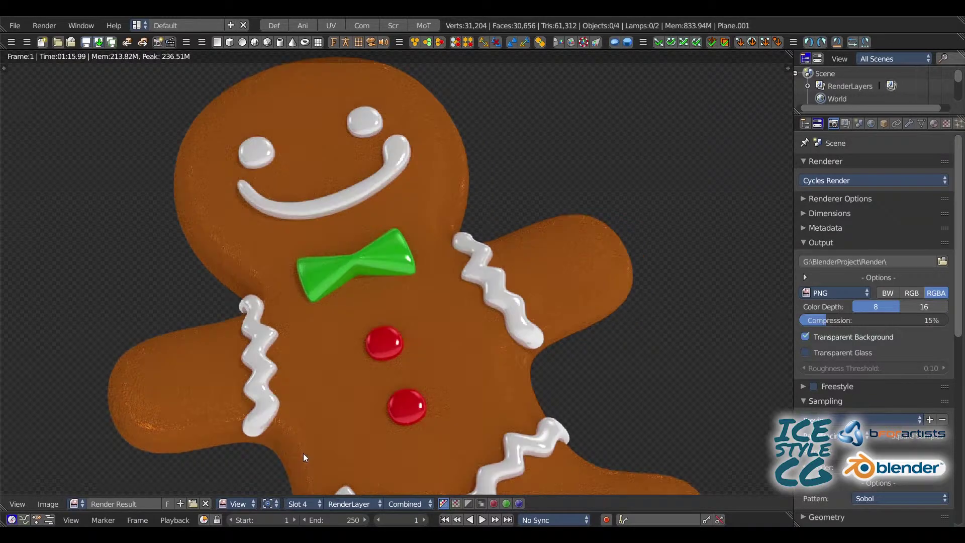
- Check the Slot 3 and Slot 1 renders once more, then show Slot 4 with the whole gingerbread man in view
{"action": "left_click", "coordinate": [299, 504]}
{"action": "left_click", "coordinate": [303, 465]}
{"action": "left_click", "coordinate": [300, 504]}
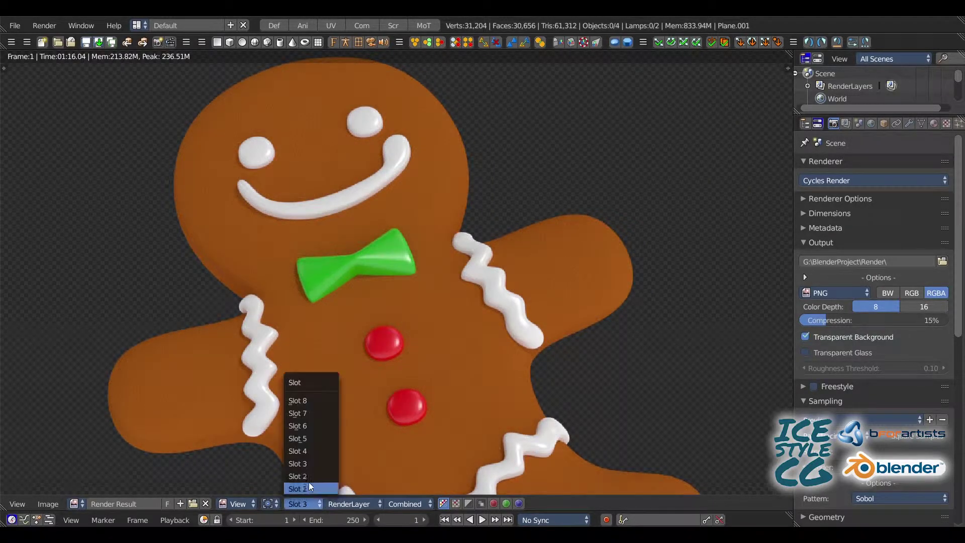
{"action": "left_click", "coordinate": [303, 488]}
{"action": "left_click", "coordinate": [299, 504]}
{"action": "left_click", "coordinate": [297, 489]}
{"action": "left_click", "coordinate": [297, 504]}
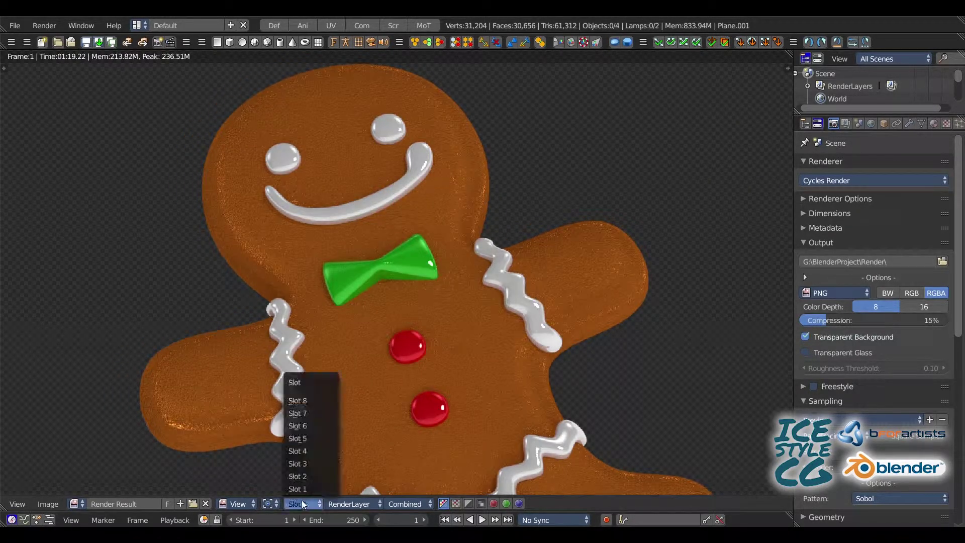
{"action": "left_click", "coordinate": [307, 452]}
{"action": "scroll", "coordinate": [161, 277], "scroll_direction": "down", "scroll_amount": 4}
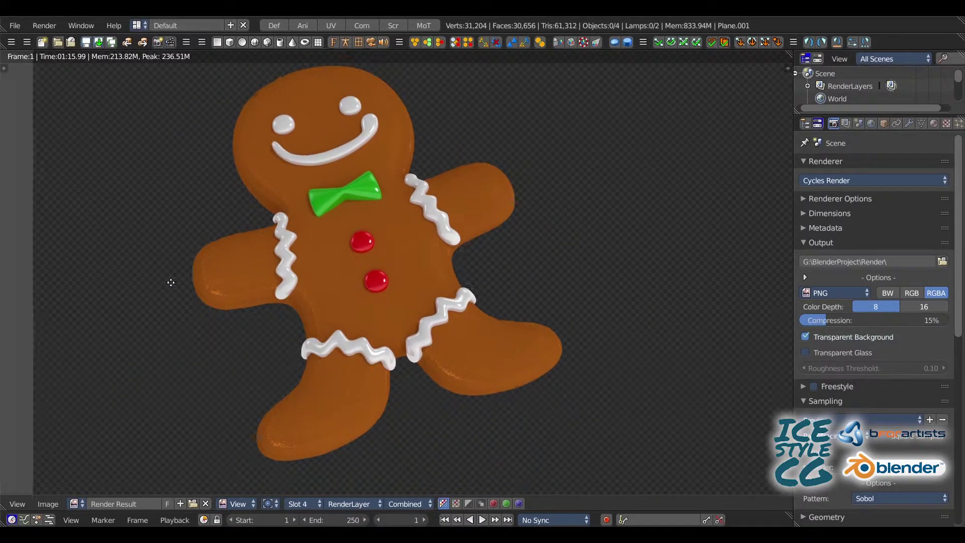
- Choose the Cycles render device in the renderer options and collapse those options again
{"action": "left_click", "coordinate": [804, 199]}
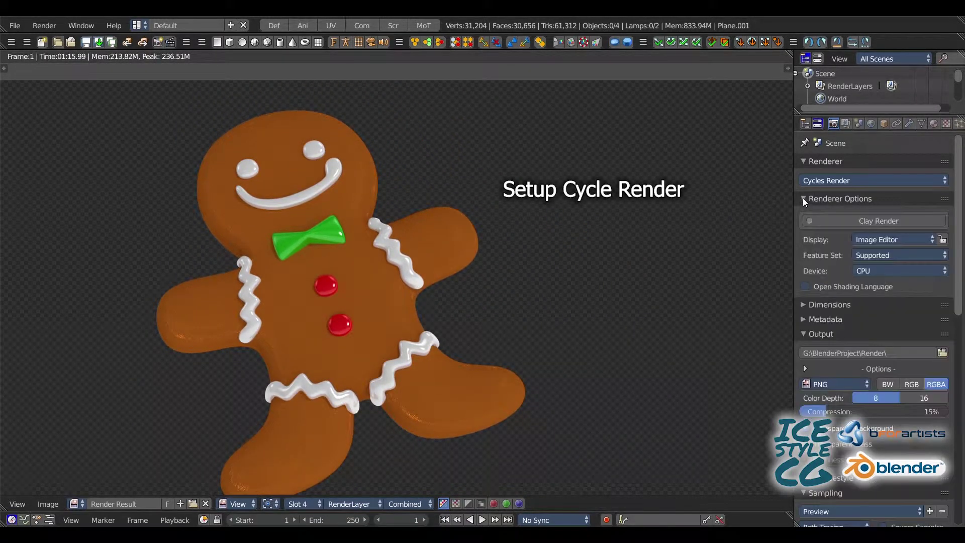
{"action": "left_click", "coordinate": [900, 270]}
{"action": "left_click", "coordinate": [885, 254]}
{"action": "left_click", "coordinate": [804, 199]}
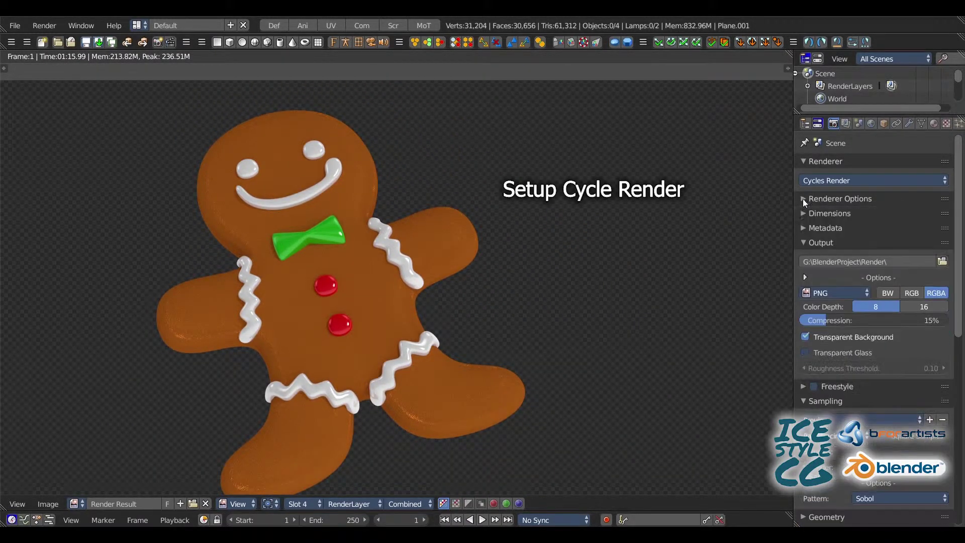
{"action": "left_click", "coordinate": [802, 213]}
{"action": "left_click", "coordinate": [803, 213]}
{"action": "left_click", "coordinate": [803, 229]}
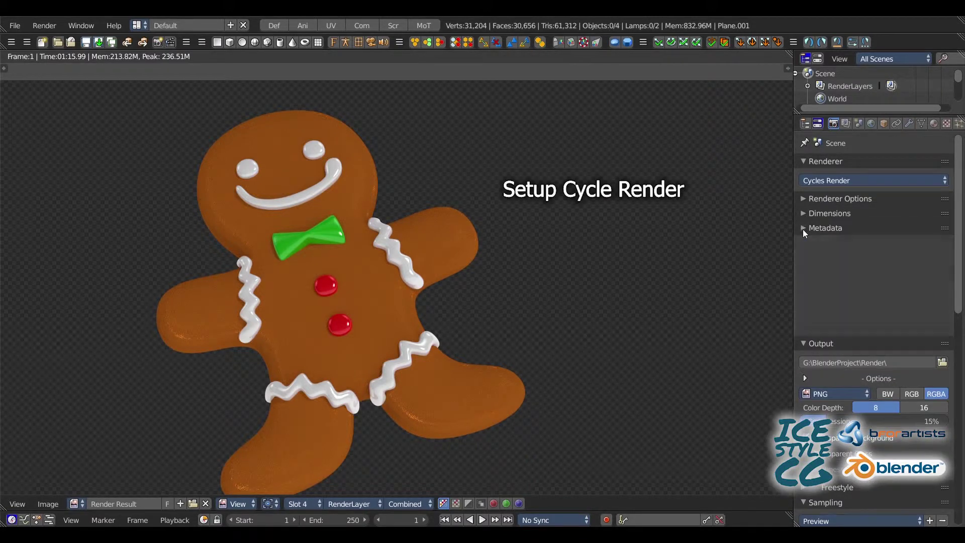
{"action": "left_click", "coordinate": [804, 242]}
{"action": "left_click", "coordinate": [804, 242]}
- Set the render output to TIFF with 16-bit color depth and compression None
{"action": "left_click", "coordinate": [835, 292]}
{"action": "left_click", "coordinate": [706, 264]}
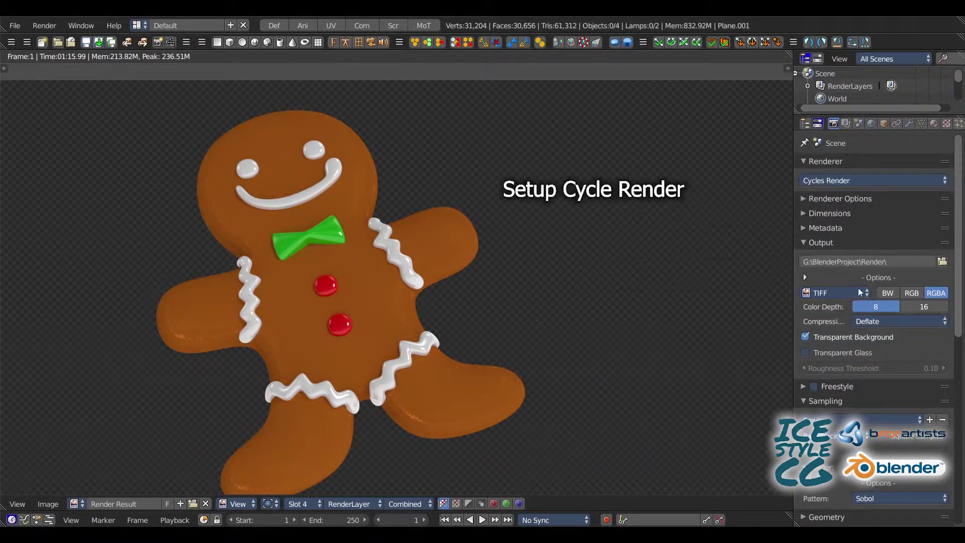
{"action": "left_click", "coordinate": [924, 307]}
{"action": "left_click", "coordinate": [900, 321]}
{"action": "left_click", "coordinate": [880, 326]}
{"action": "left_click_drag", "start_coordinate": [959, 316], "coordinate": [960, 361]}
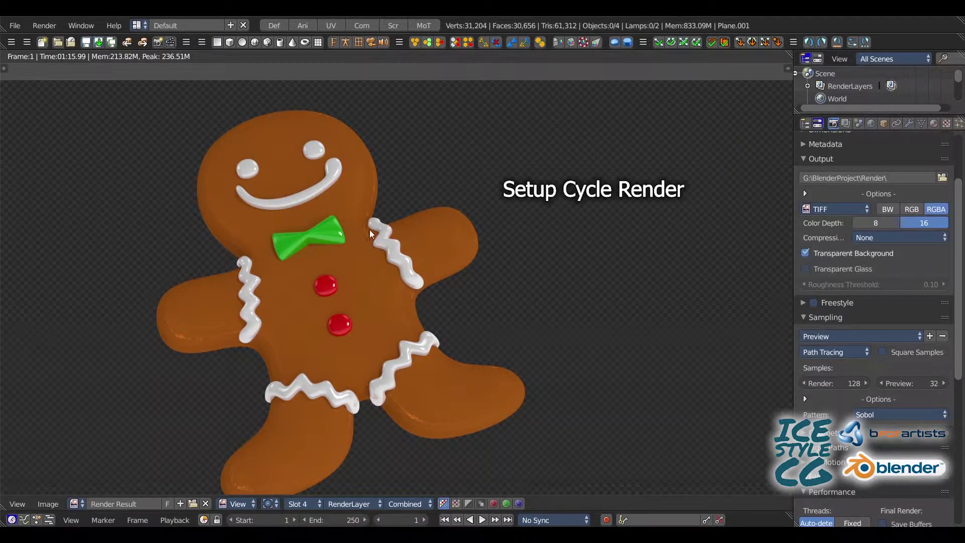
- Return to the 3D viewport and switch the transparent background off and on again
{"action": "key", "text": "Escape"}
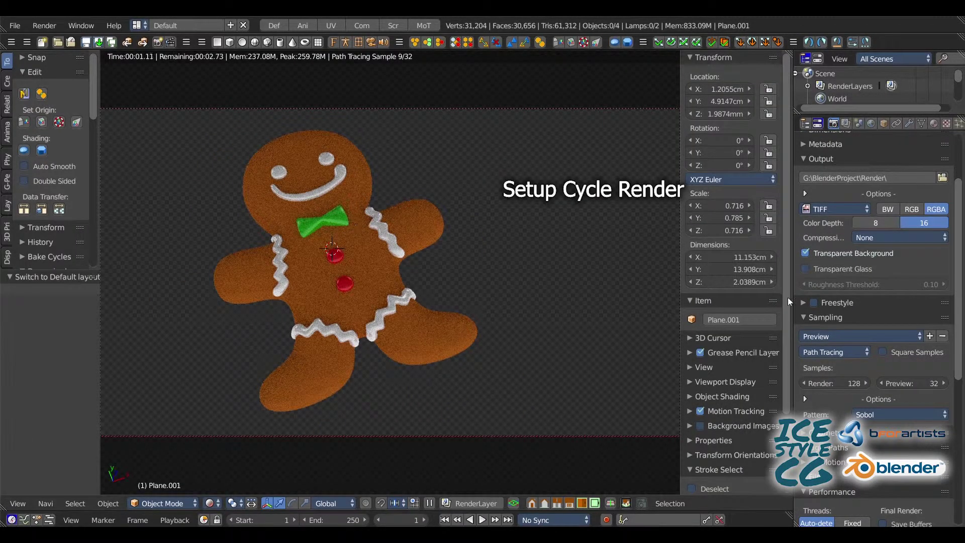
{"action": "left_click", "coordinate": [806, 253]}
{"action": "left_click", "coordinate": [806, 254]}
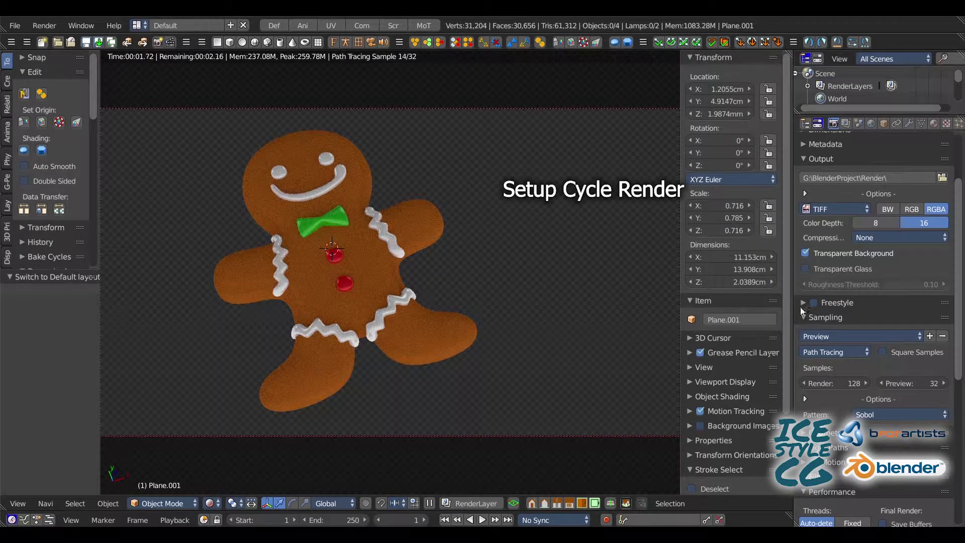
- Apply the Final sampling preset with 512 render and 128 preview samples, and render the image again
{"action": "left_click", "coordinate": [821, 336]}
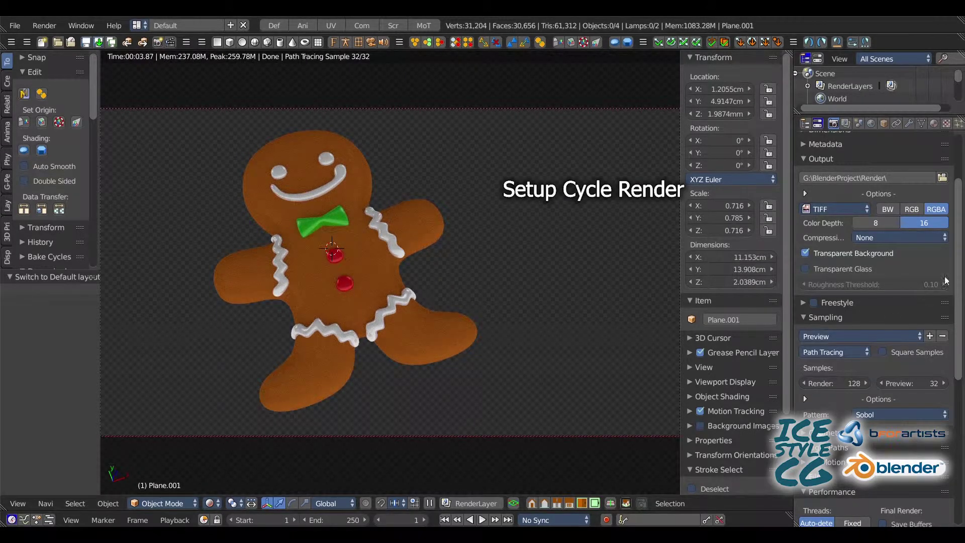
{"action": "left_click_drag", "start_coordinate": [960, 298], "coordinate": [960, 351]}
{"action": "scroll", "coordinate": [807, 255], "scroll_direction": "down", "scroll_amount": 5}
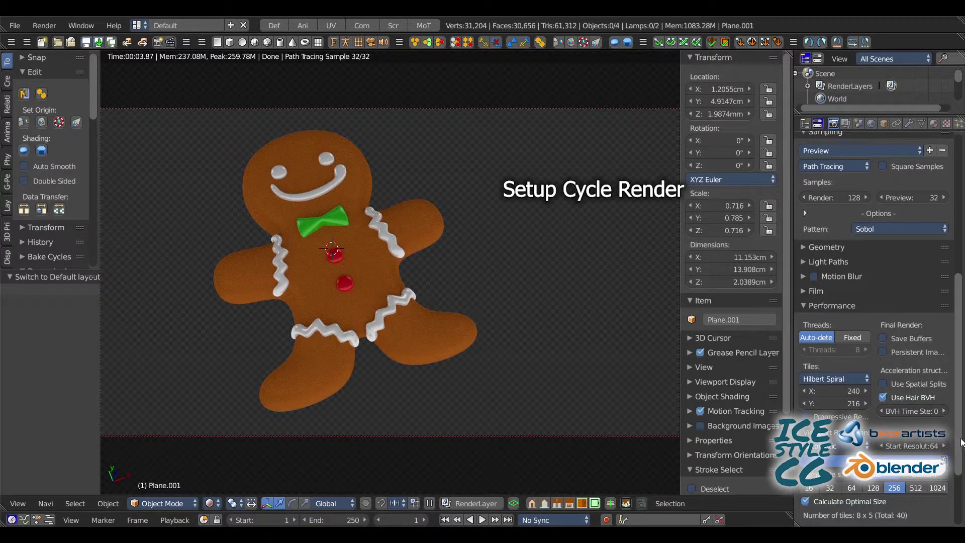
{"action": "scroll", "coordinate": [869, 437], "scroll_direction": "down", "scroll_amount": 3}
{"action": "scroll", "coordinate": [875, 301], "scroll_direction": "up", "scroll_amount": 12}
{"action": "left_click", "coordinate": [861, 304]}
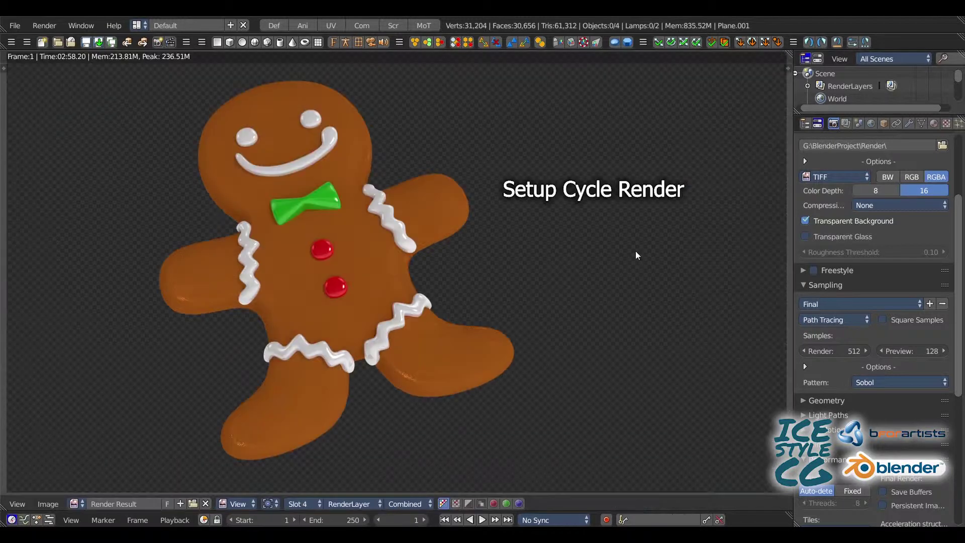
- In the render layer's passes, disable Z and enable Shadow and AO
{"action": "left_click", "coordinate": [848, 123]}
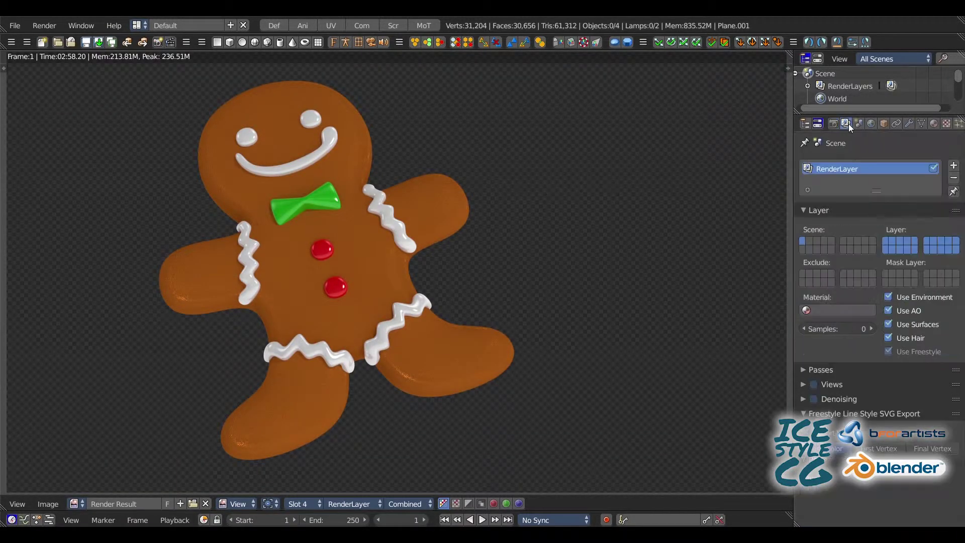
{"action": "left_click", "coordinate": [820, 370]}
{"action": "left_click_drag", "start_coordinate": [957, 257], "coordinate": [960, 300]}
{"action": "scroll", "coordinate": [807, 283], "scroll_direction": "down", "scroll_amount": 5}
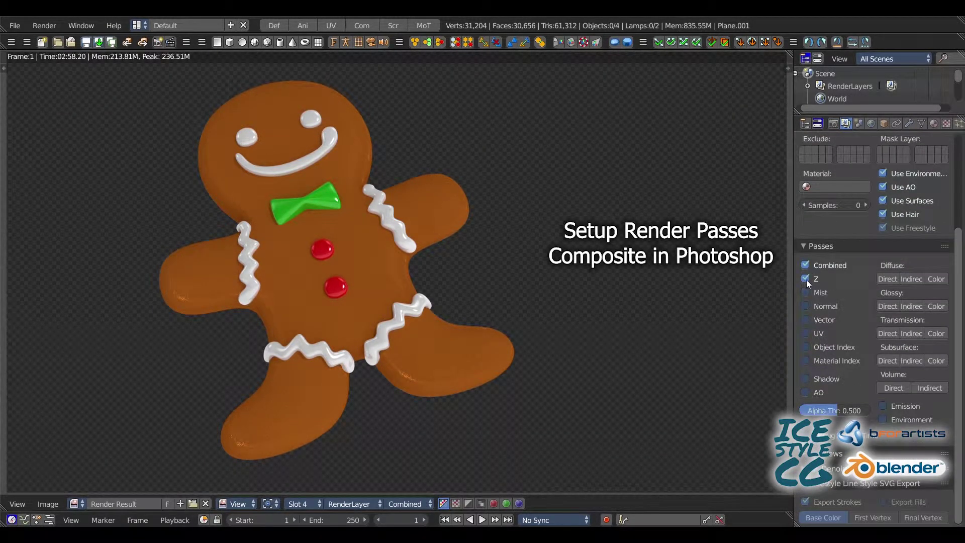
- Enable the direct, indirect and color passes for both Diffuse and Glossy
{"action": "left_click", "coordinate": [888, 279]}
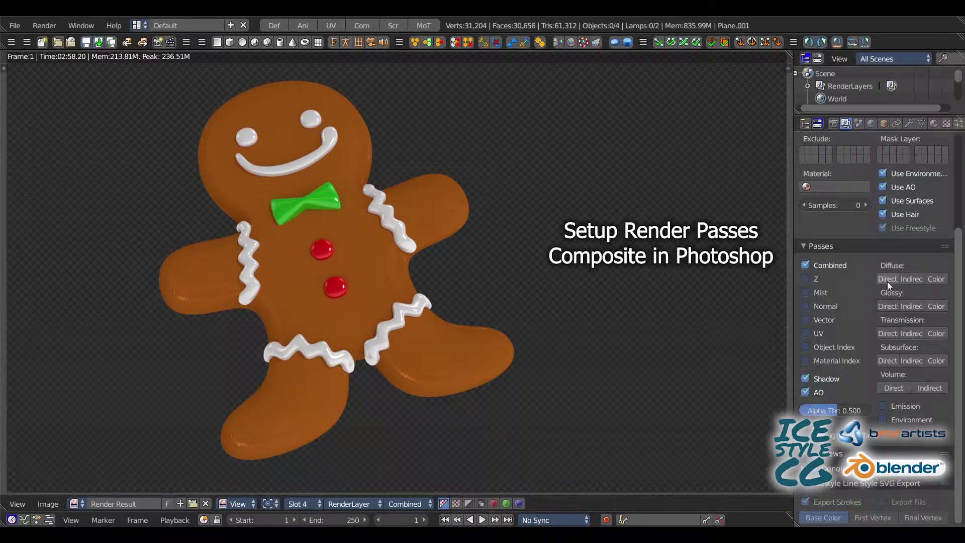
{"action": "left_click", "coordinate": [912, 279]}
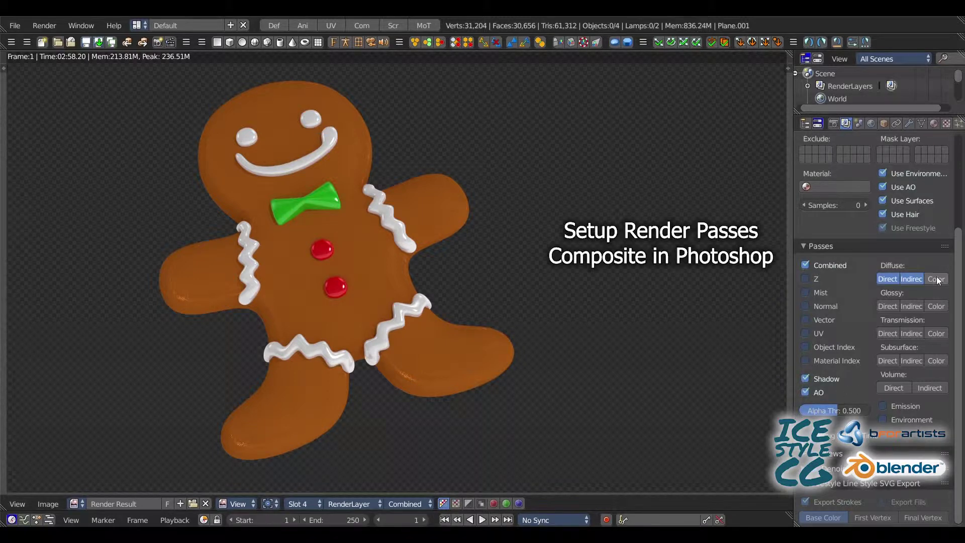
{"action": "left_click", "coordinate": [905, 307]}
{"action": "left_click", "coordinate": [938, 306]}
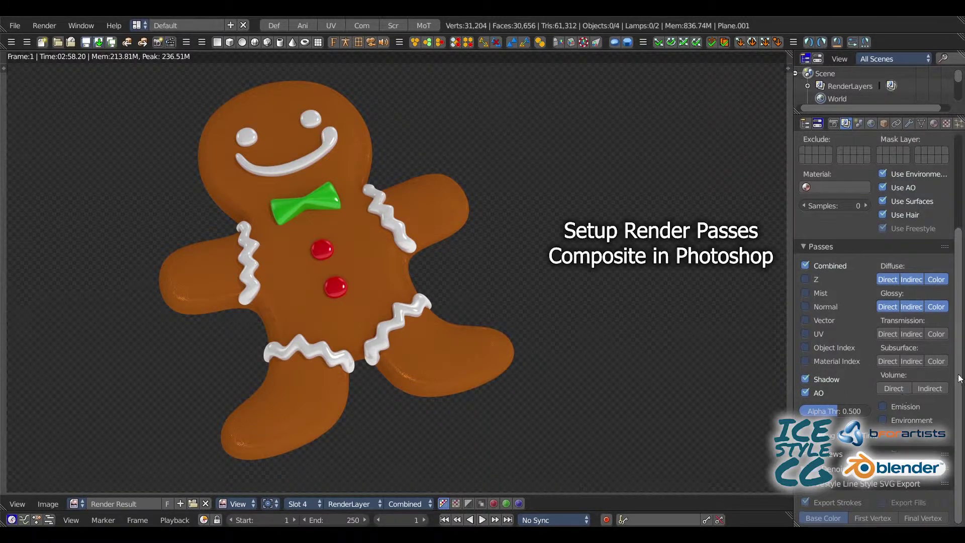
{"action": "scroll", "coordinate": [927, 397], "scroll_direction": "up", "scroll_amount": 7}
- Leave the old render result for the 3D viewport and render the image with the enabled passes
{"action": "left_click", "coordinate": [161, 156]}
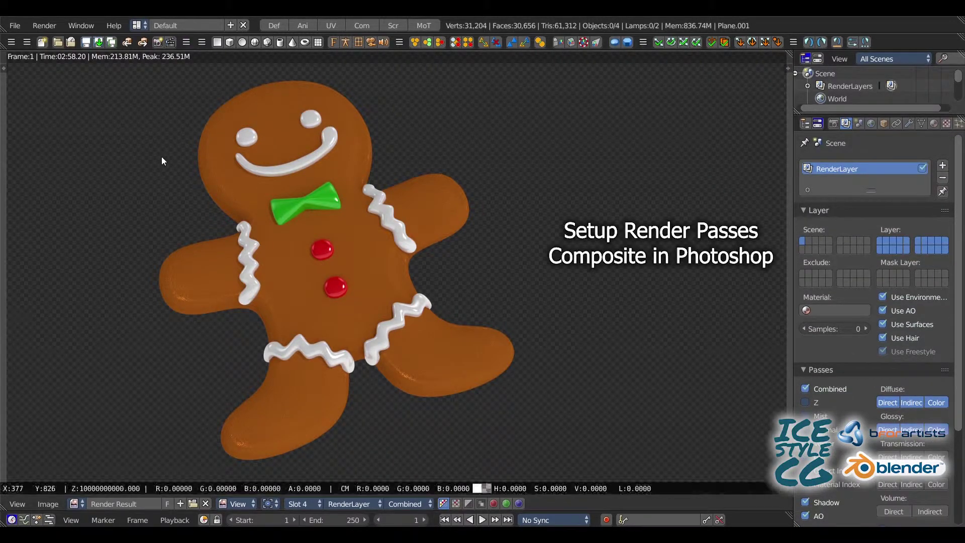
{"action": "key", "text": "Escape"}
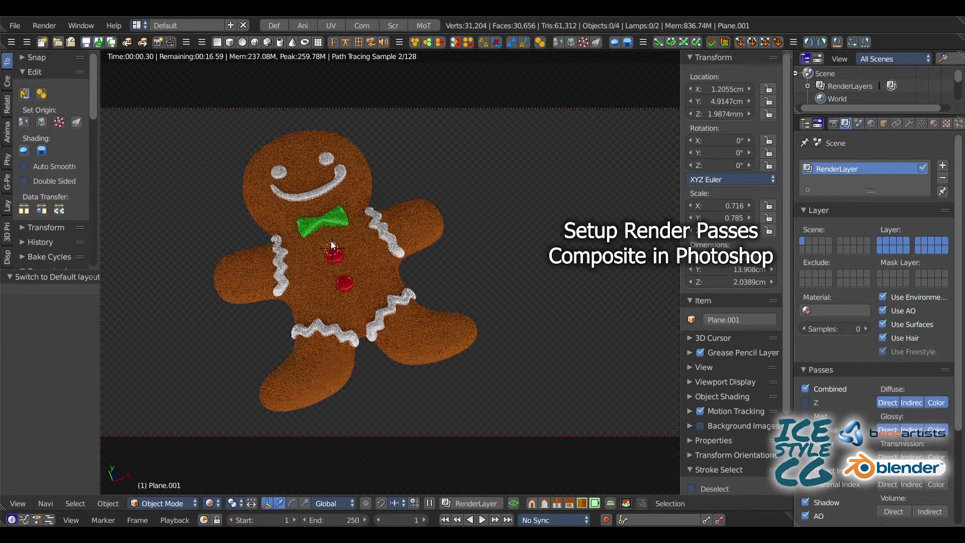
{"action": "left_click_drag", "start_coordinate": [958, 333], "coordinate": [964, 313]}
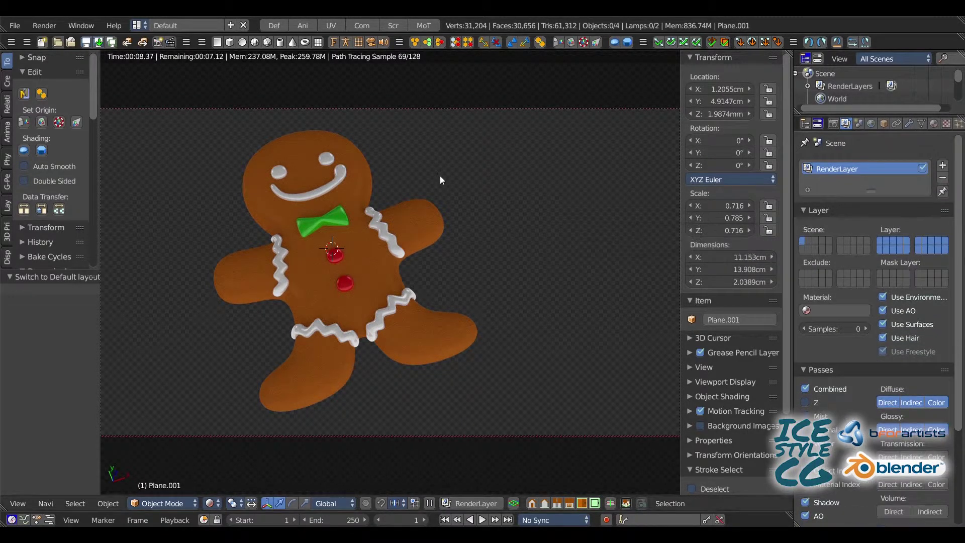
{"action": "key", "text": "F12"}
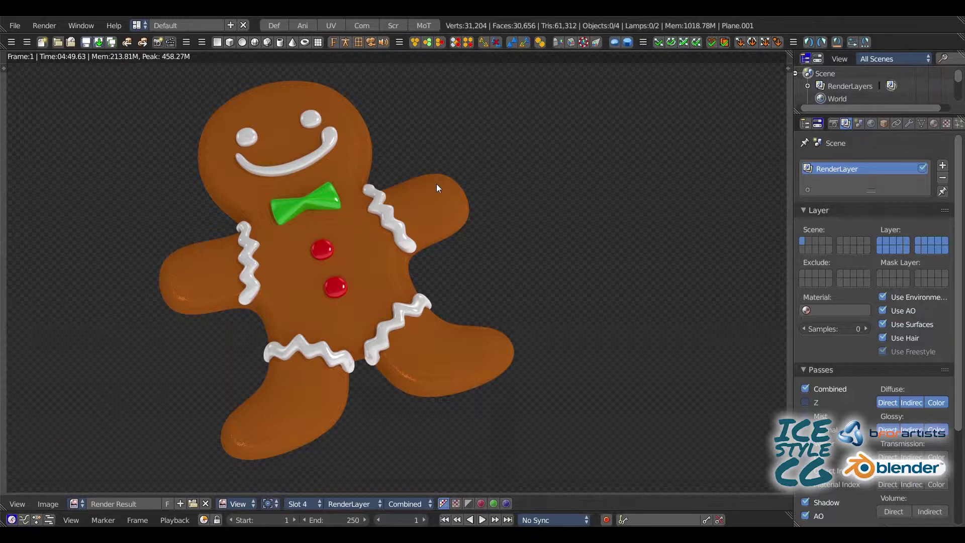
- View the AO, Shadow, DiffDir, DiffInd and DiffCol passes of the render one after another
{"action": "left_click", "coordinate": [399, 504]}
{"action": "left_click", "coordinate": [394, 401]}
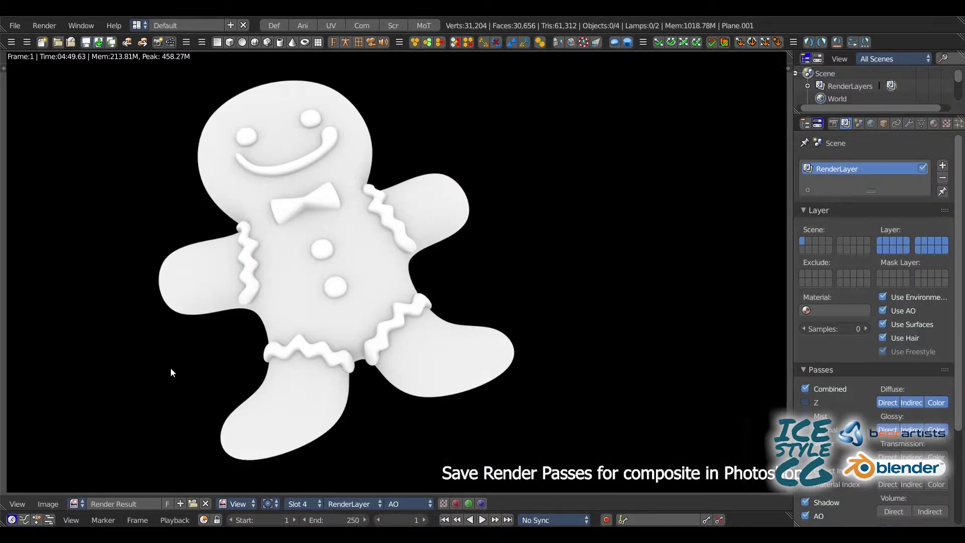
{"action": "left_click", "coordinate": [408, 503]}
{"action": "left_click", "coordinate": [399, 416]}
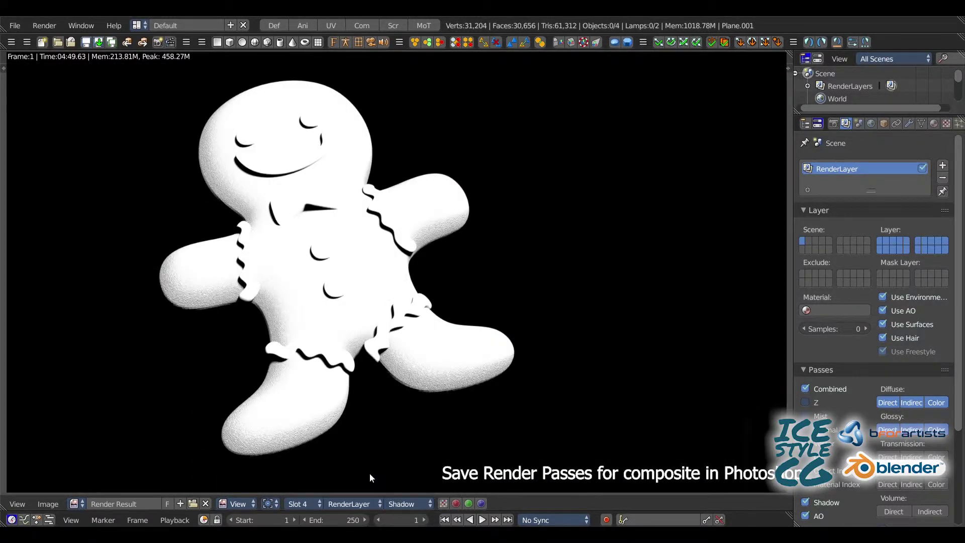
{"action": "left_click", "coordinate": [407, 504]}
{"action": "left_click", "coordinate": [402, 426]}
{"action": "left_click", "coordinate": [406, 504]}
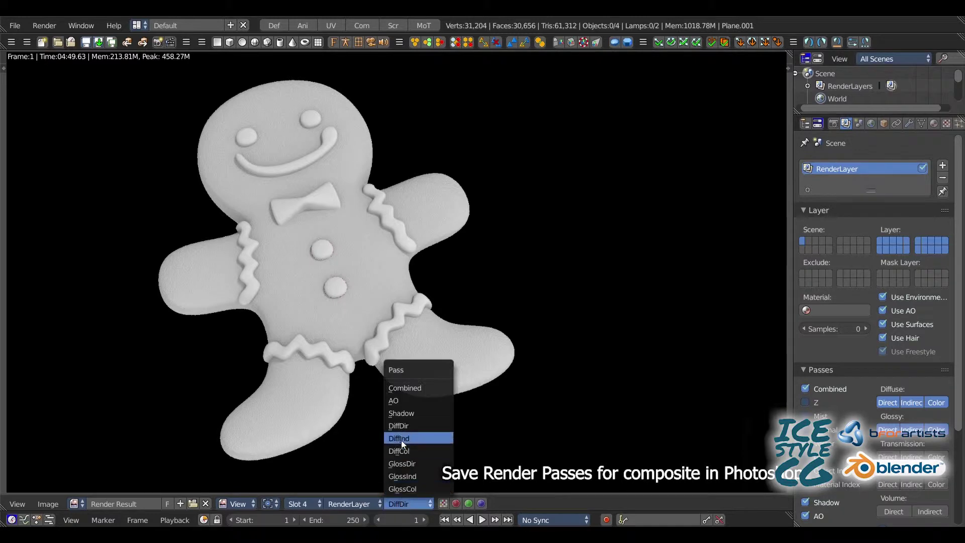
{"action": "left_click", "coordinate": [401, 439]}
{"action": "left_click", "coordinate": [401, 503]}
{"action": "left_click", "coordinate": [407, 451]}
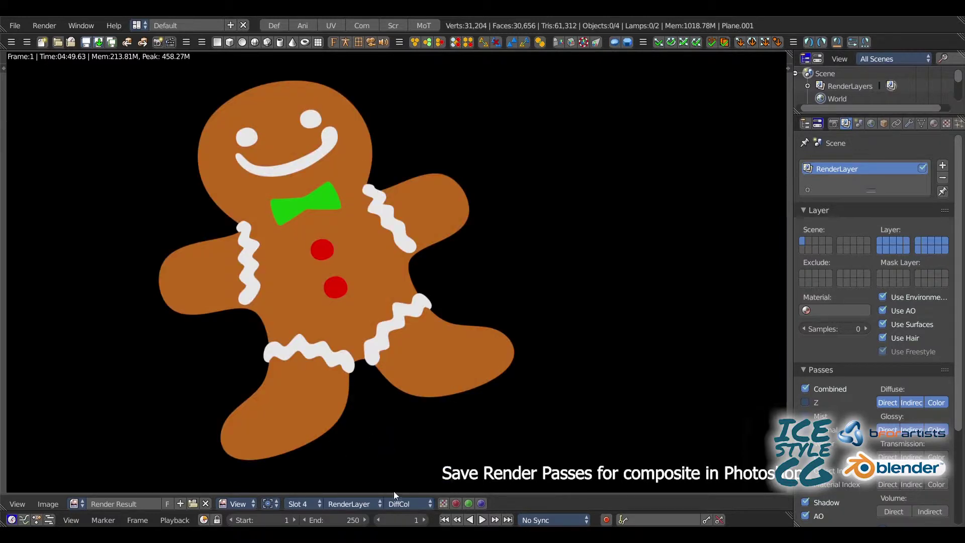
- View the GlossDir, GlossInd and GlossCol passes of the render one after another
{"action": "left_click", "coordinate": [408, 504]}
{"action": "left_click", "coordinate": [405, 463]}
{"action": "left_click", "coordinate": [407, 503]}
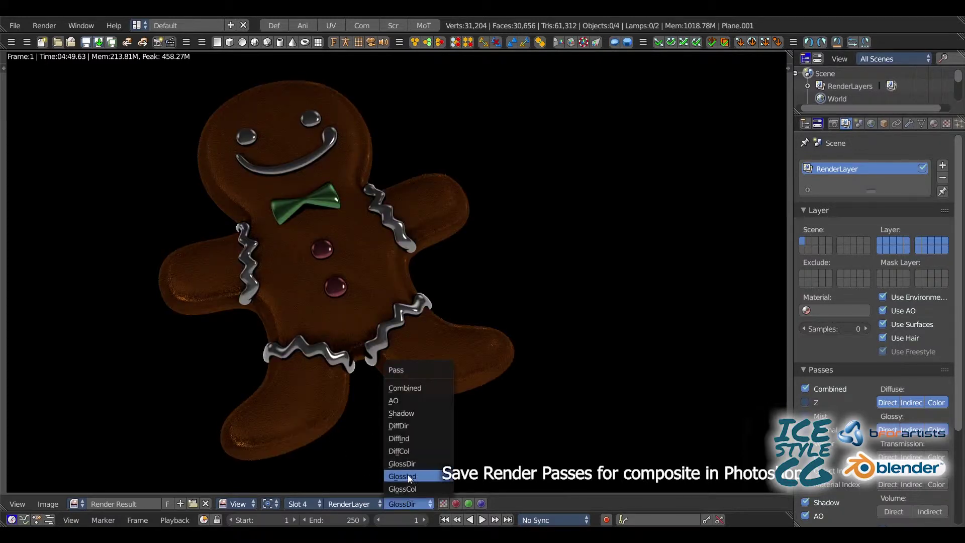
{"action": "left_click", "coordinate": [398, 475]}
{"action": "left_click", "coordinate": [397, 502]}
{"action": "left_click", "coordinate": [402, 487]}
- Return to the Combined pass and save it as Cookies002.tif in the Cookies render folder
{"action": "left_click", "coordinate": [399, 503]}
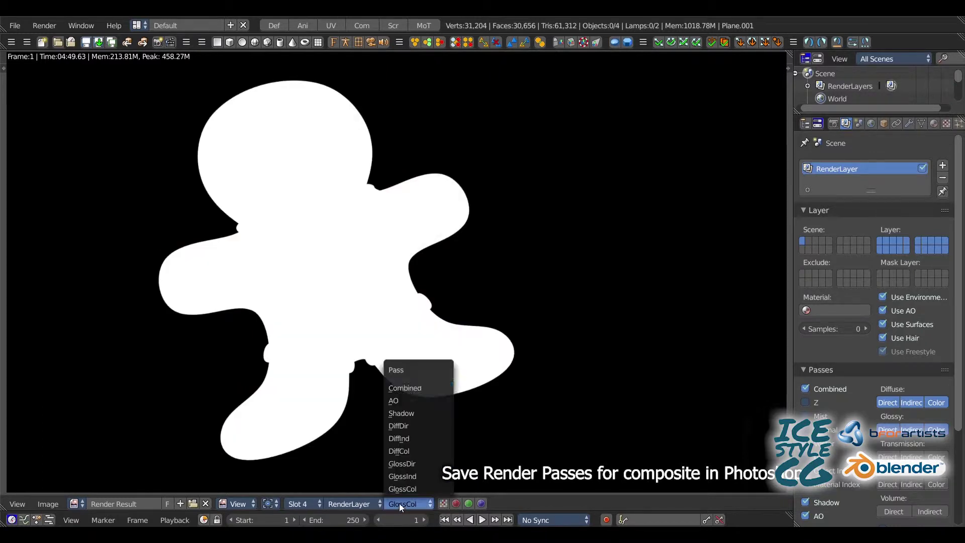
{"action": "left_click", "coordinate": [405, 387]}
{"action": "key", "text": "F3"}
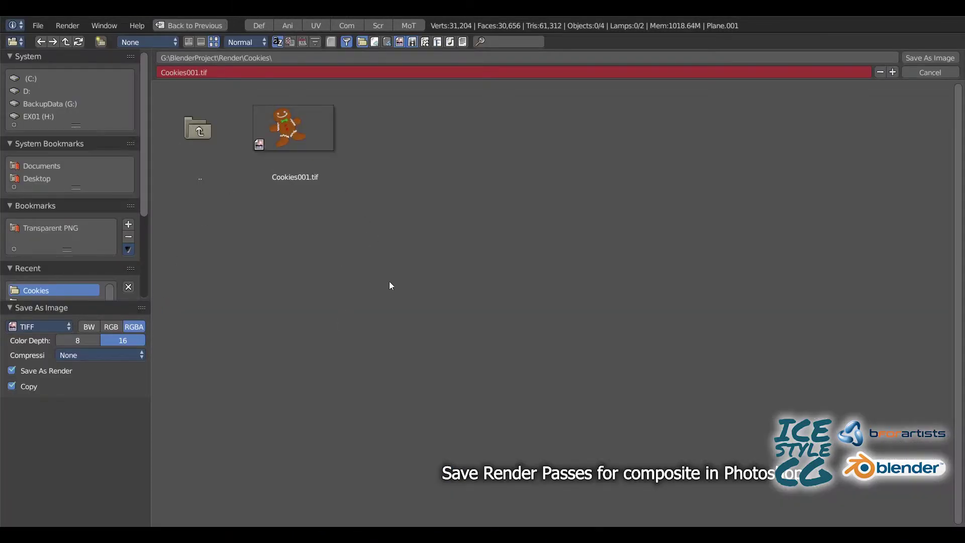
{"action": "left_click", "coordinate": [300, 135]}
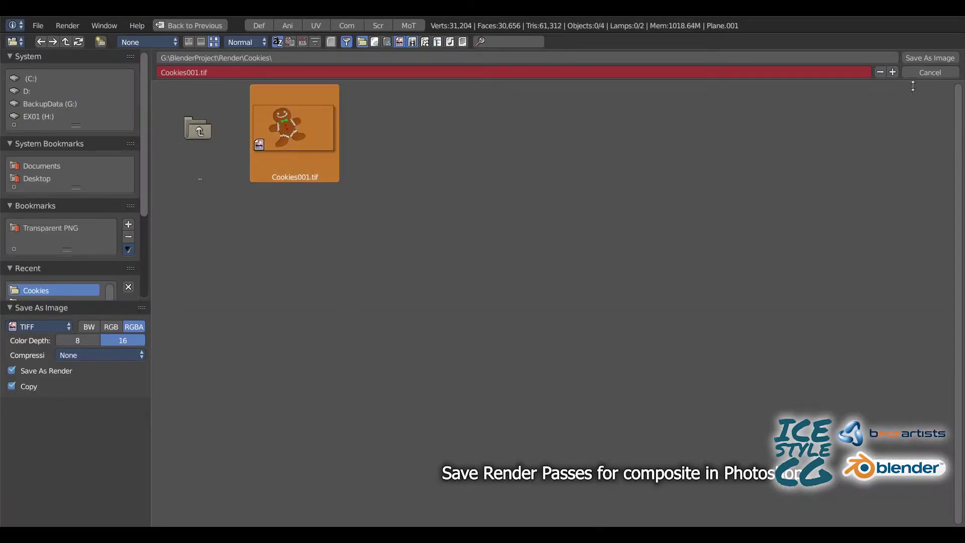
{"action": "left_click", "coordinate": [892, 72]}
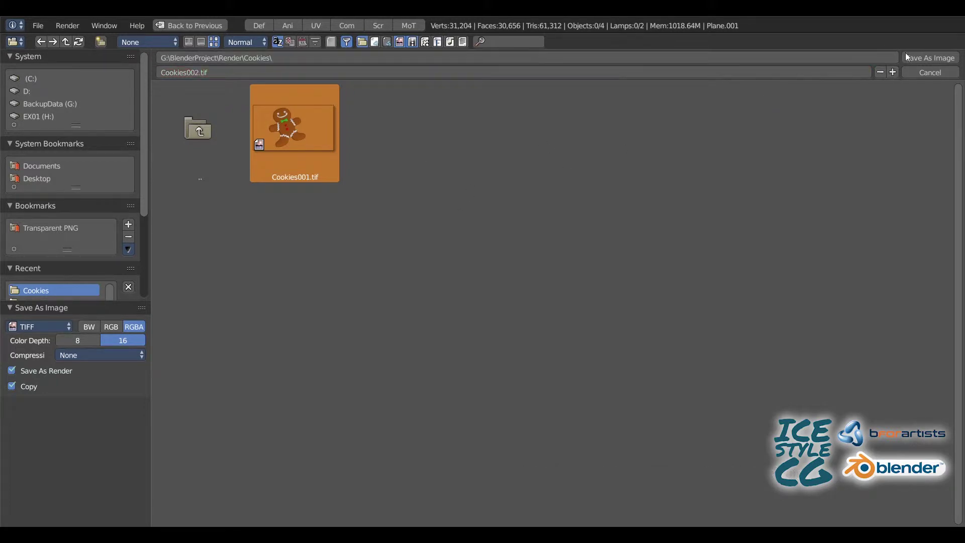
{"action": "left_click", "coordinate": [912, 60]}
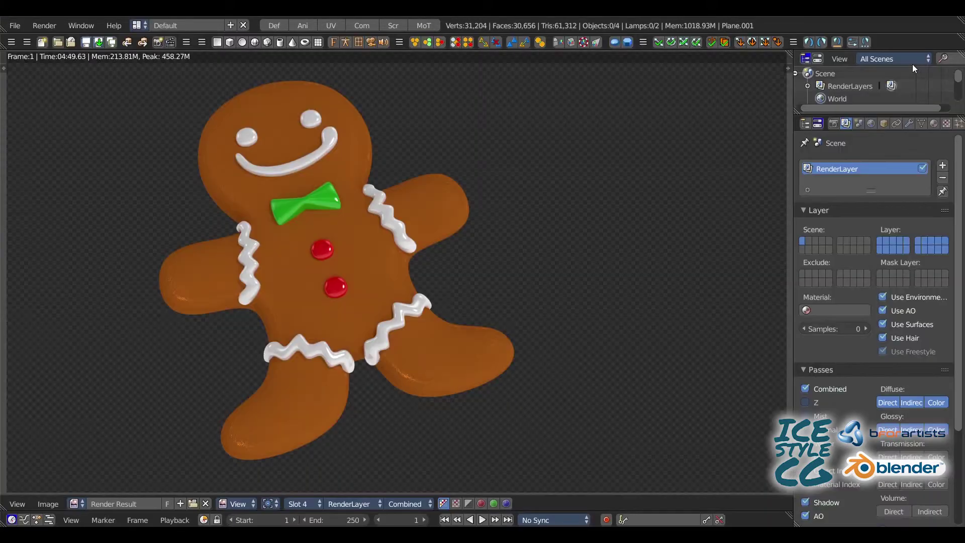
- Display the AO pass and save it as Cookies003.tif
{"action": "left_click", "coordinate": [424, 504]}
{"action": "left_click", "coordinate": [405, 399]}
{"action": "key", "text": "F3"}
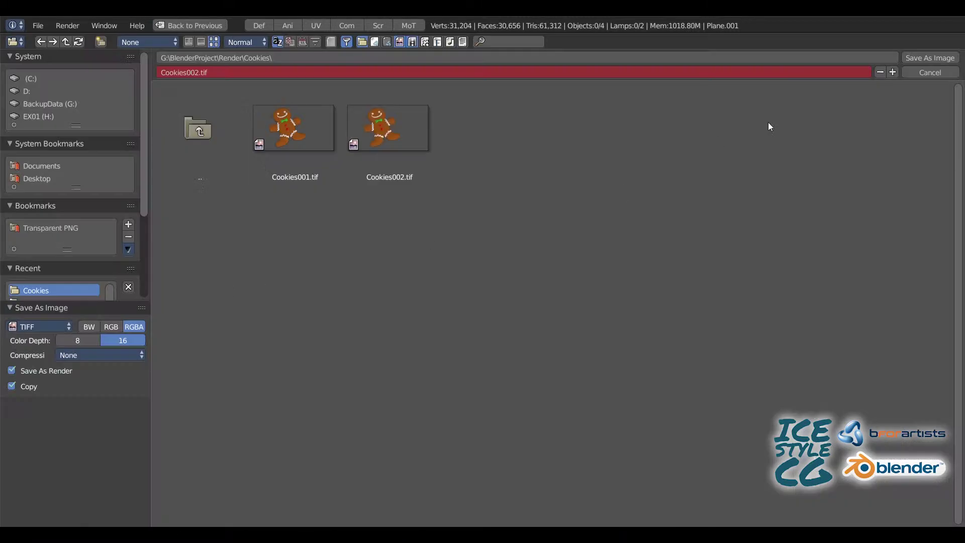
{"action": "left_click", "coordinate": [890, 74]}
{"action": "left_click", "coordinate": [920, 66]}
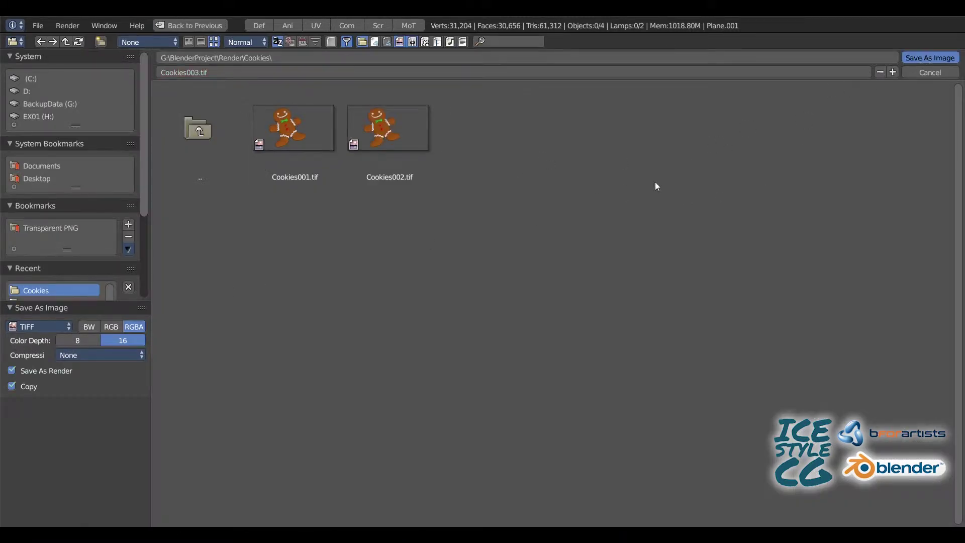
- Display the Shadow pass and save it as Cookies004.tif
{"action": "left_click", "coordinate": [406, 504]}
{"action": "left_click", "coordinate": [405, 418]}
{"action": "key", "text": "F3"}
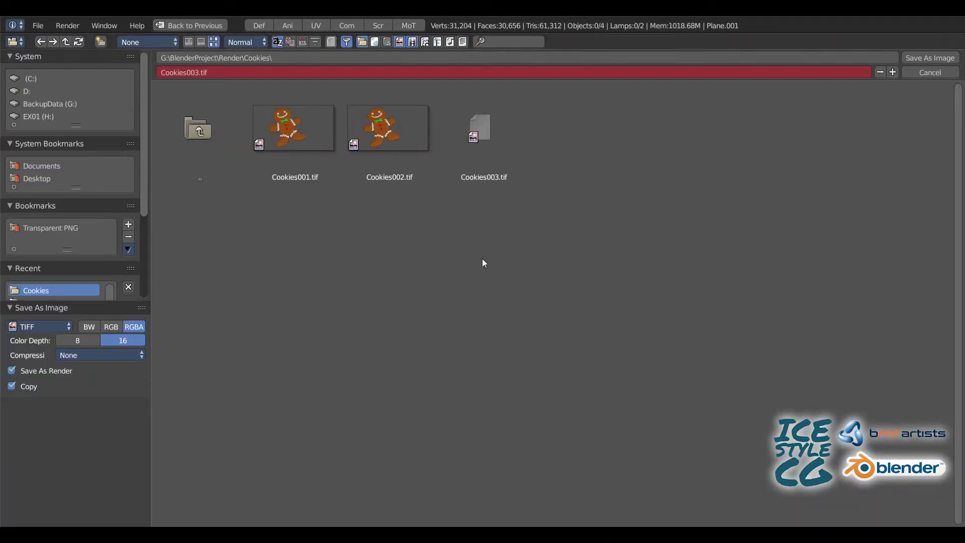
{"action": "left_click", "coordinate": [892, 74]}
{"action": "left_click", "coordinate": [921, 65]}
- Display the DiffDir pass and save it as Cookies005.tif
{"action": "left_click", "coordinate": [402, 503]}
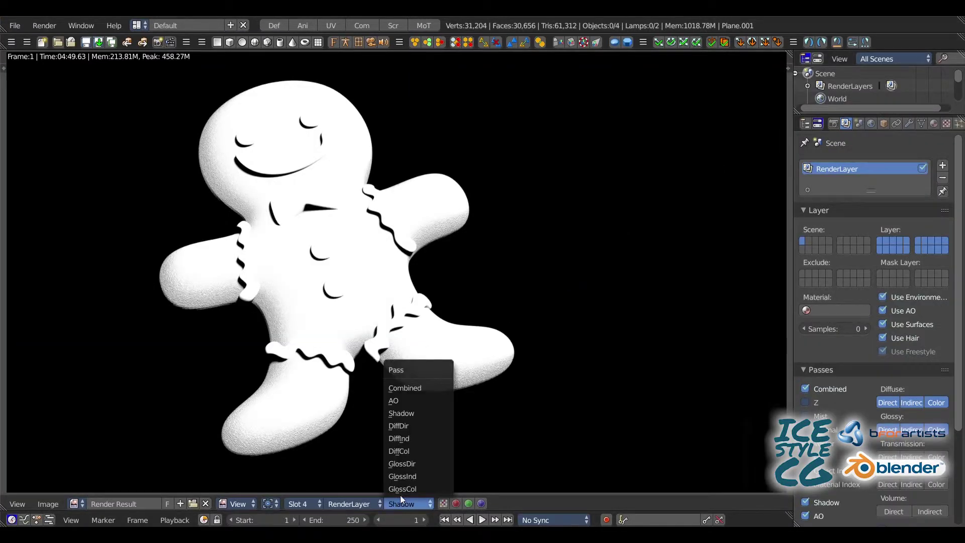
{"action": "left_click", "coordinate": [393, 427]}
{"action": "key", "text": "F3"}
{"action": "left_click", "coordinate": [894, 73]}
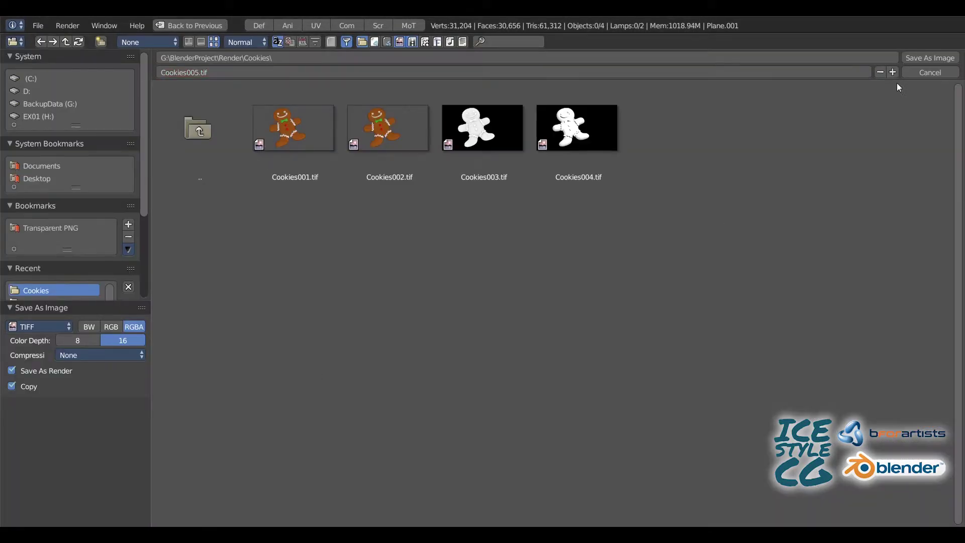
{"action": "left_click", "coordinate": [905, 59]}
- Display the DiffInd pass and save it as Cookies006.tif
{"action": "left_click", "coordinate": [398, 502]}
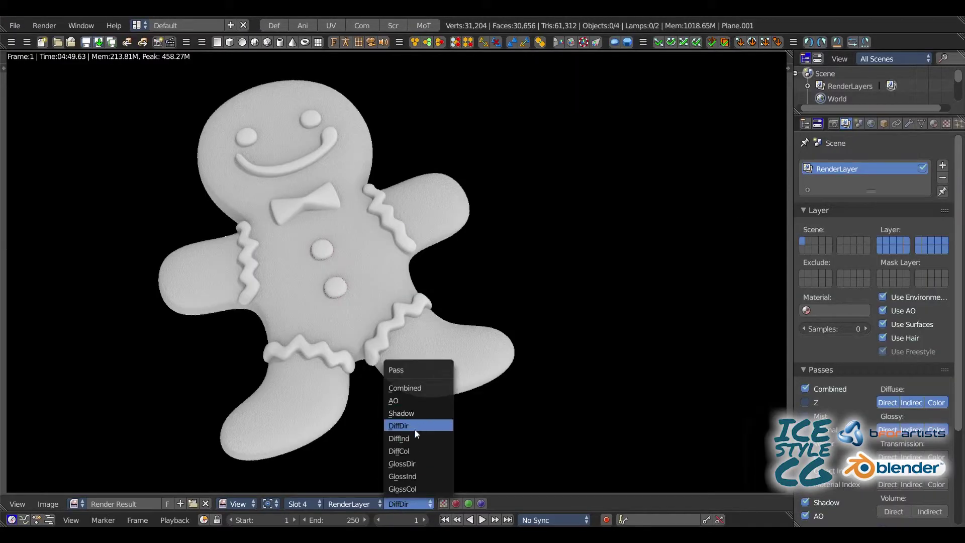
{"action": "left_click", "coordinate": [414, 429]}
{"action": "key", "text": "F3"}
{"action": "left_click", "coordinate": [893, 73]}
{"action": "left_click", "coordinate": [930, 58]}
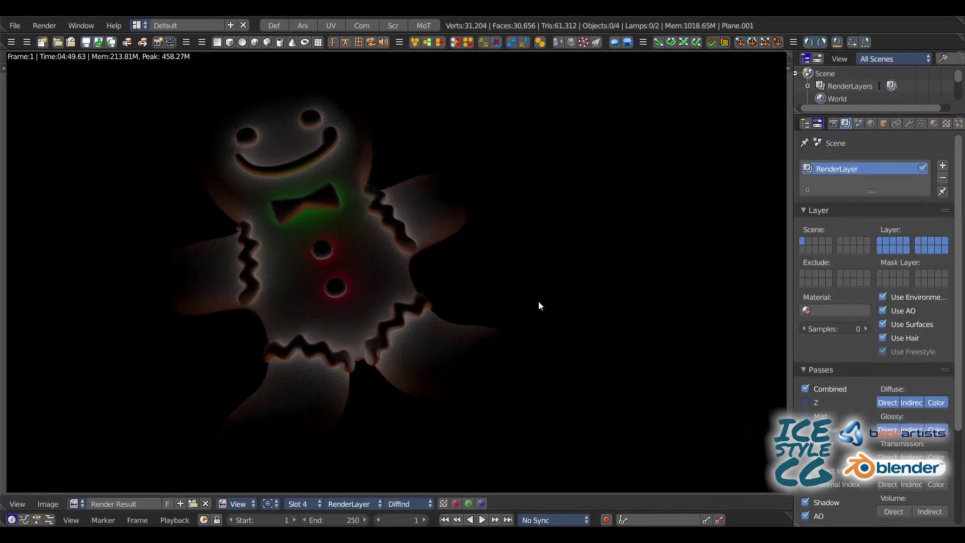
- Display the DiffCol pass and save it as Cookies007.tif
{"action": "left_click", "coordinate": [405, 503]}
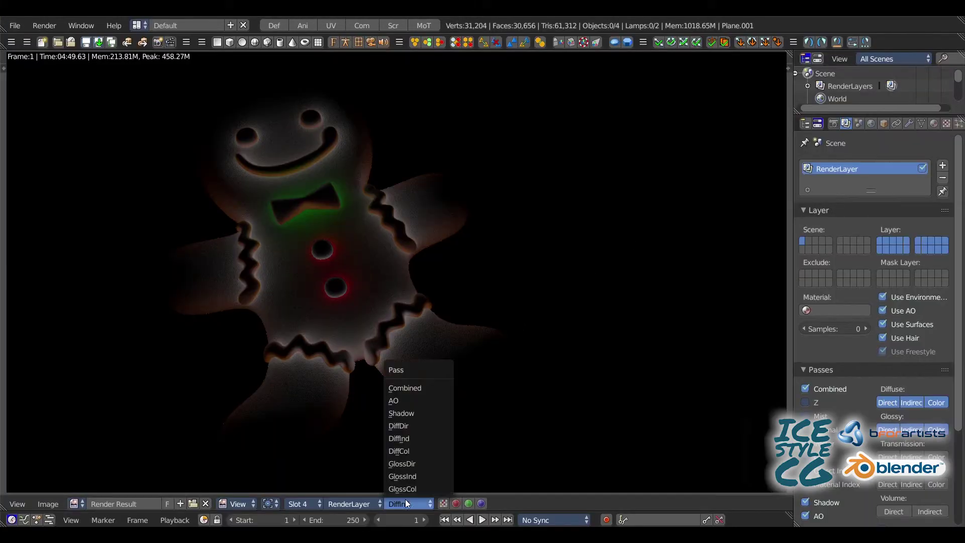
{"action": "left_click", "coordinate": [415, 448]}
{"action": "key", "text": "F3"}
{"action": "left_click", "coordinate": [893, 72]}
{"action": "left_click", "coordinate": [930, 58]}
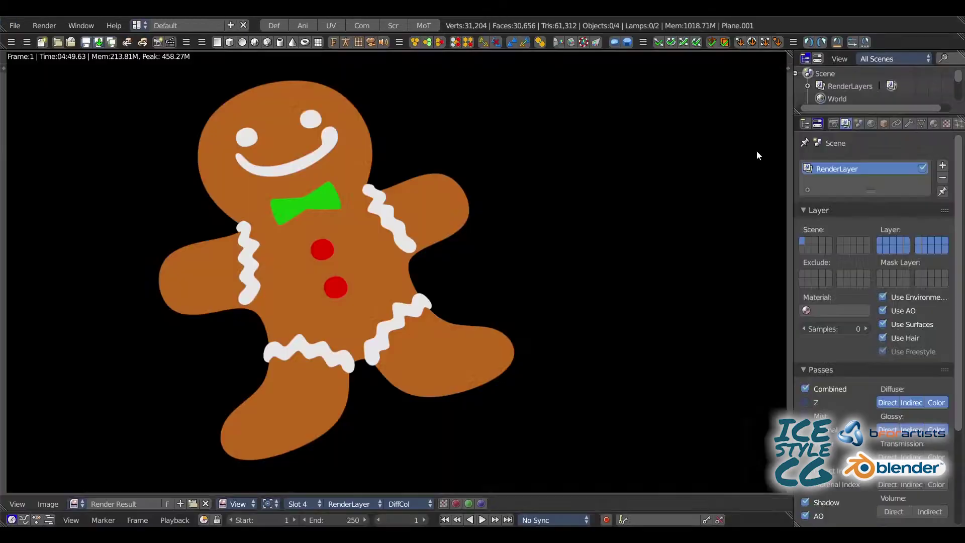
- Display the GlossDir pass and save it as Cookies008.tif
{"action": "left_click", "coordinate": [409, 503]}
{"action": "left_click", "coordinate": [402, 385]}
{"action": "key", "text": "F3"}
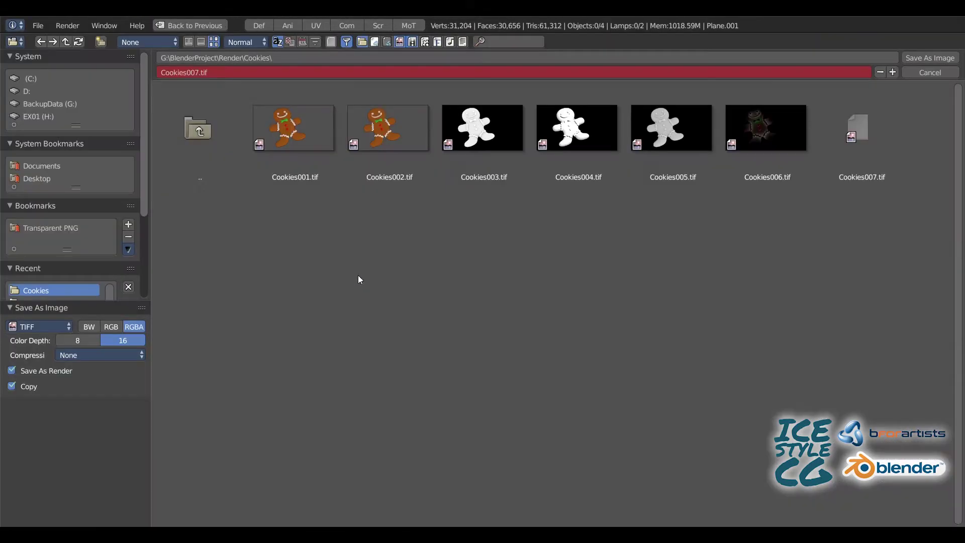
{"action": "left_click", "coordinate": [892, 72]}
{"action": "left_click", "coordinate": [930, 58]}
- Display the GlossInd pass and save it as Cookies009.tif
{"action": "left_click", "coordinate": [407, 502]}
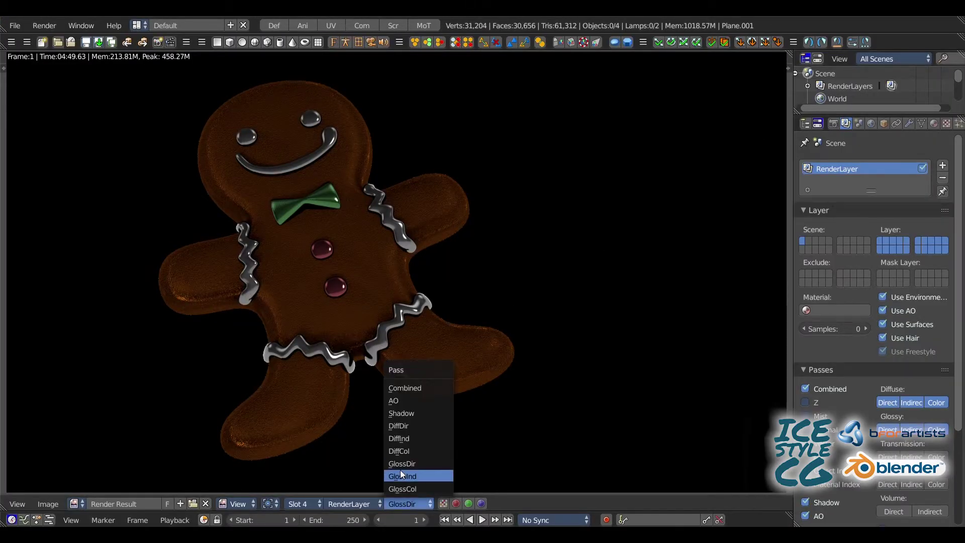
{"action": "left_click", "coordinate": [400, 469]}
{"action": "key", "text": "F3"}
{"action": "left_click", "coordinate": [891, 72]}
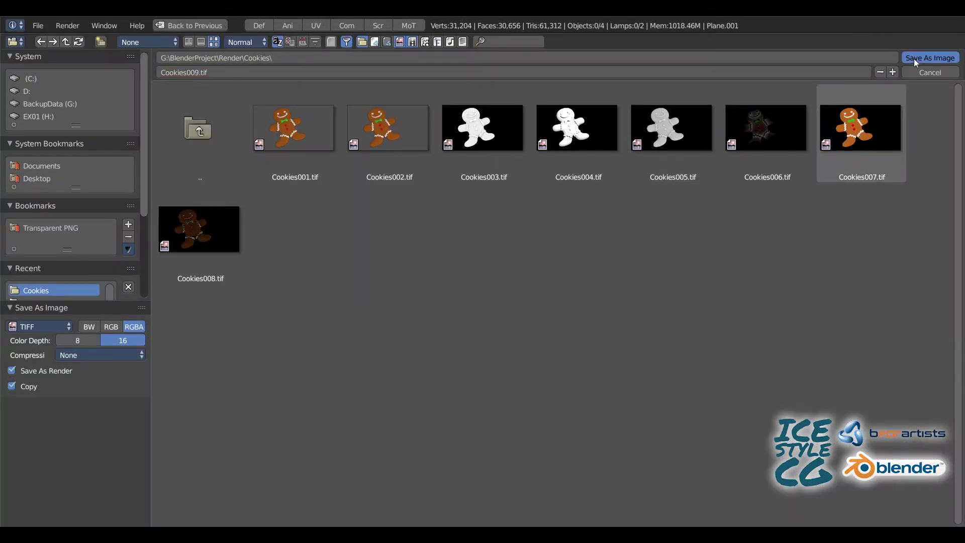
{"action": "left_click", "coordinate": [930, 58]}
- View the GlossCol pass and switch the render display back to the Combined pass
{"action": "left_click", "coordinate": [402, 502]}
{"action": "left_click", "coordinate": [395, 487]}
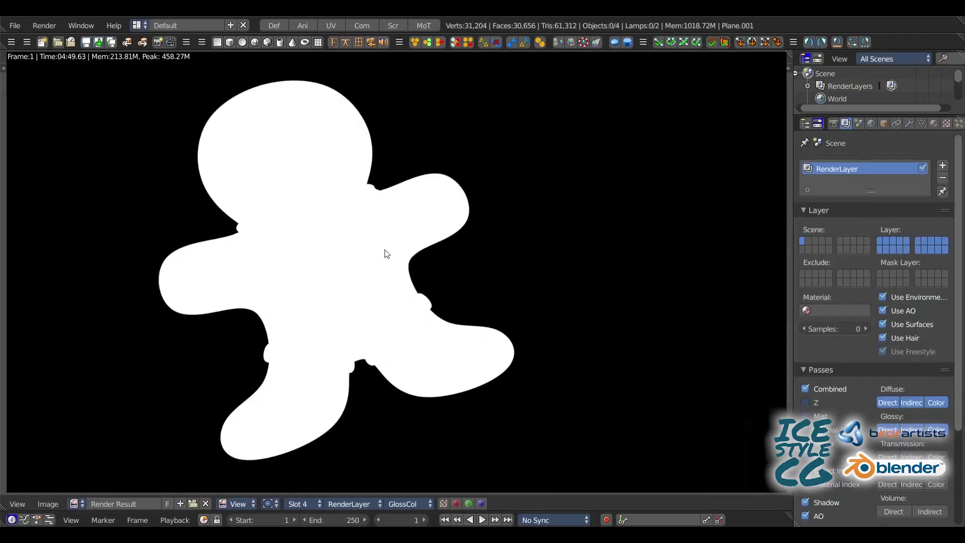
{"action": "left_click", "coordinate": [15, 25]}
{"action": "left_click", "coordinate": [406, 503]}
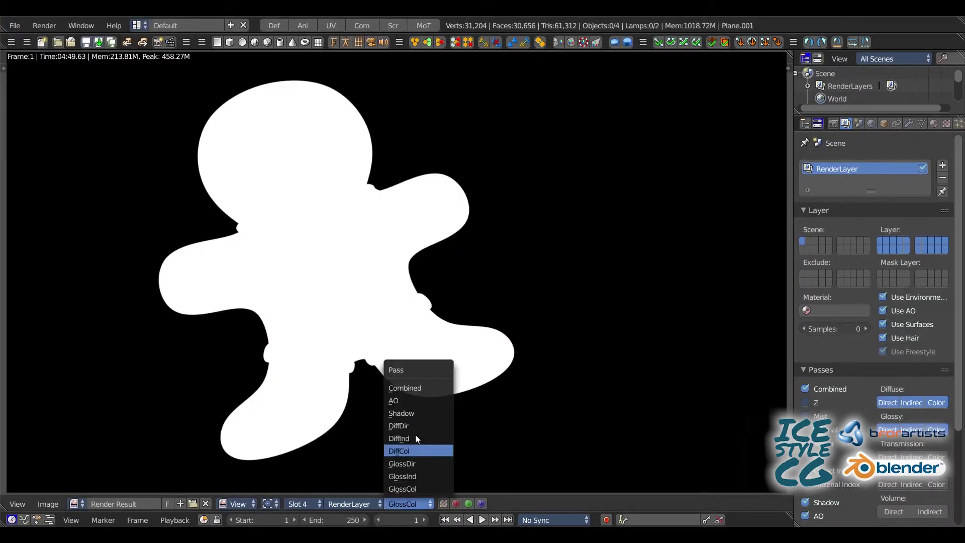
{"action": "left_click", "coordinate": [377, 381]}
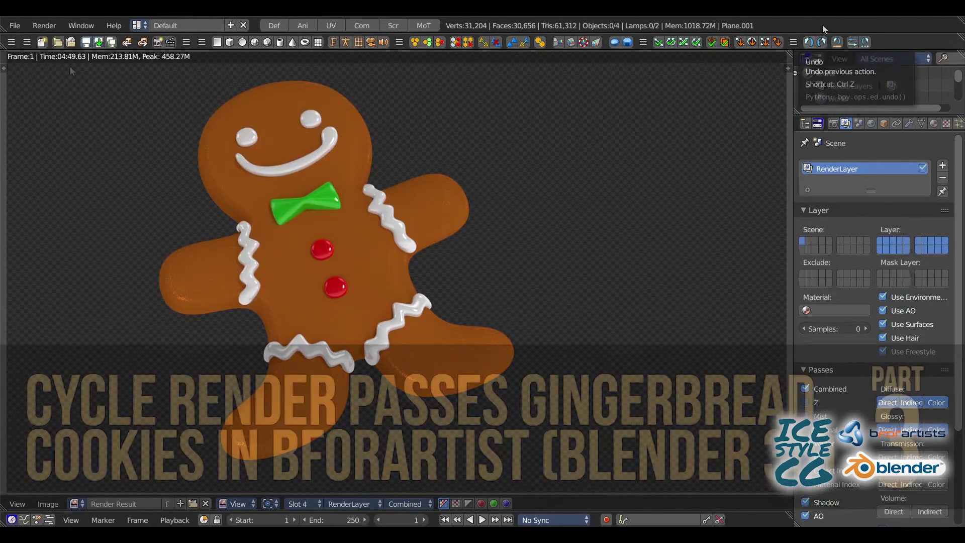